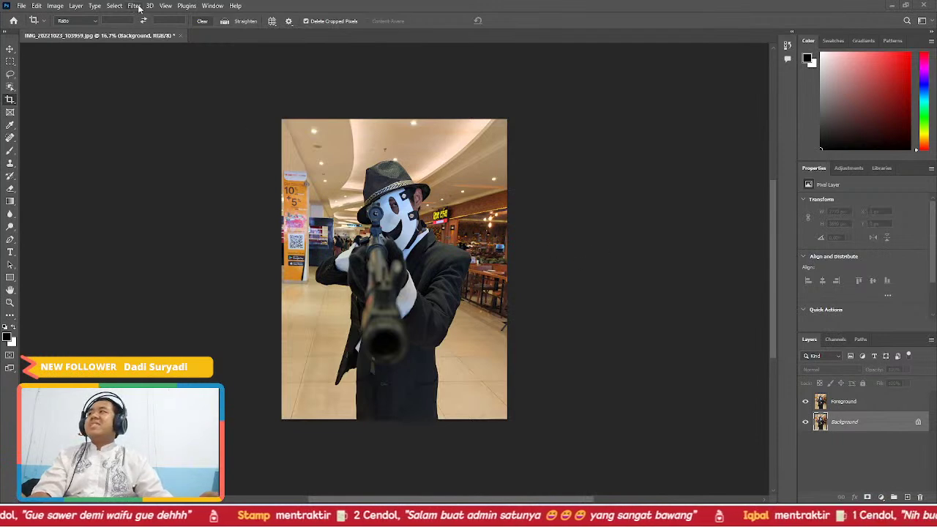
- Select the masked man automatically with Select Subject on the Background layer, accepting the replacement of the current selection
{"action": "left_click", "coordinate": [134, 6]}
{"action": "mouse_move", "coordinate": [114, 6]}
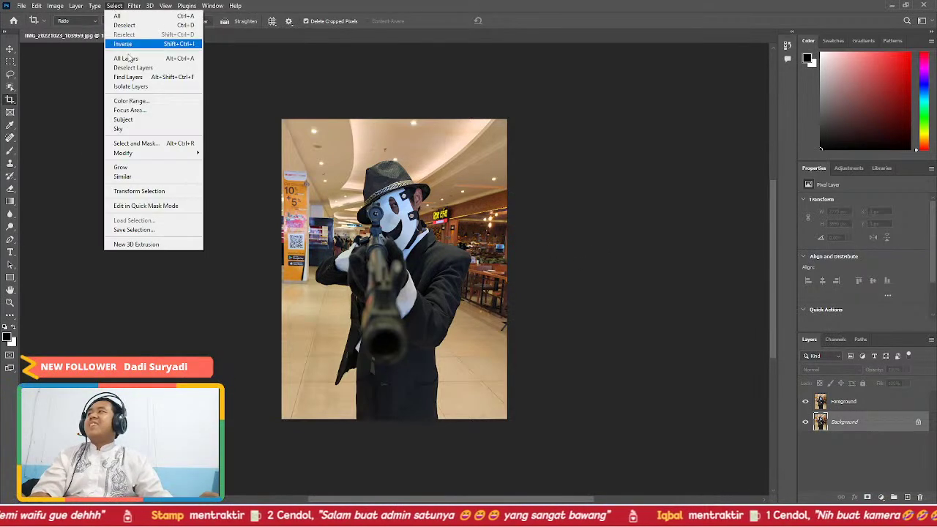
{"action": "left_click", "coordinate": [136, 120]}
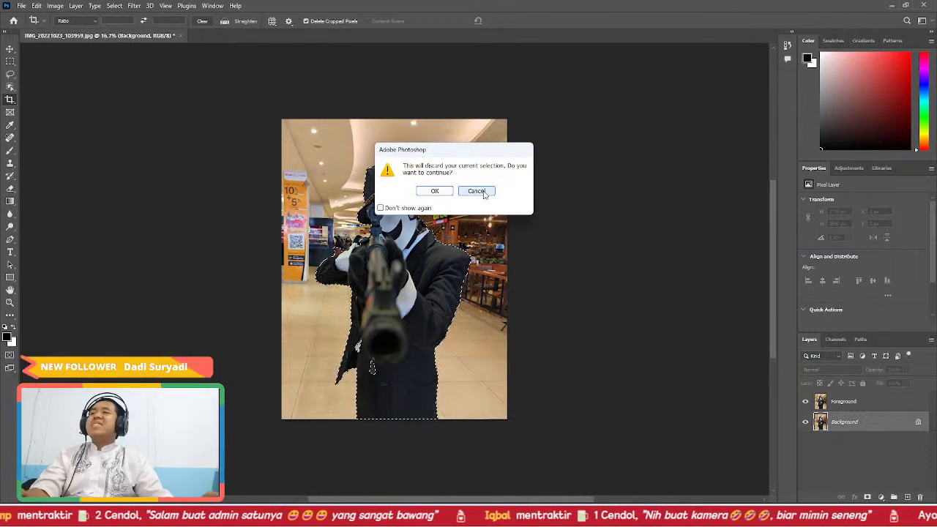
{"action": "left_click", "coordinate": [433, 191]}
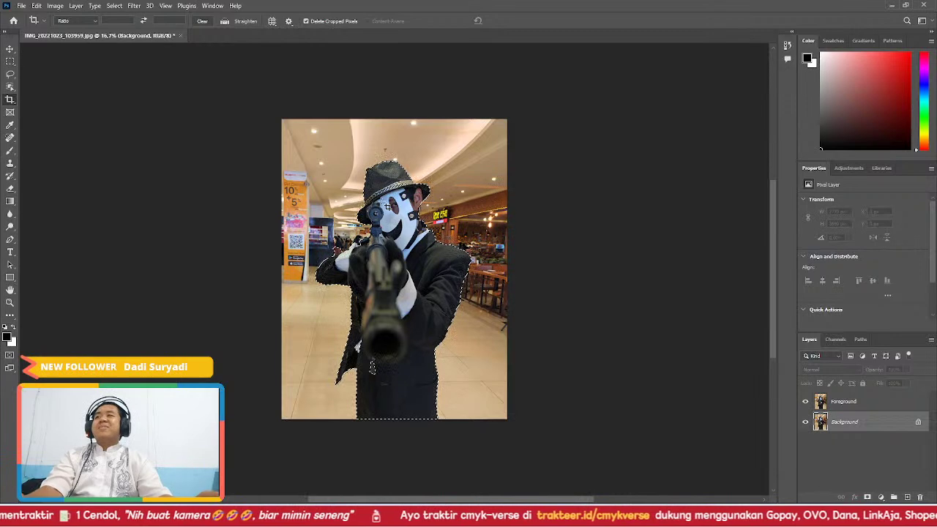
- Subtract the background woman above the raised sleeve from the selection with the Polygonal Lasso tool
{"action": "left_click", "coordinate": [10, 75]}
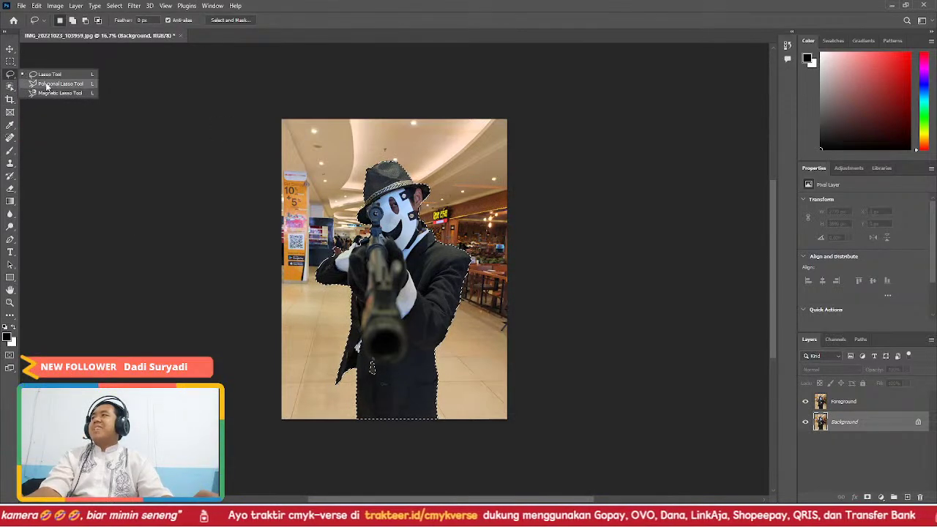
{"action": "left_click", "coordinate": [46, 85]}
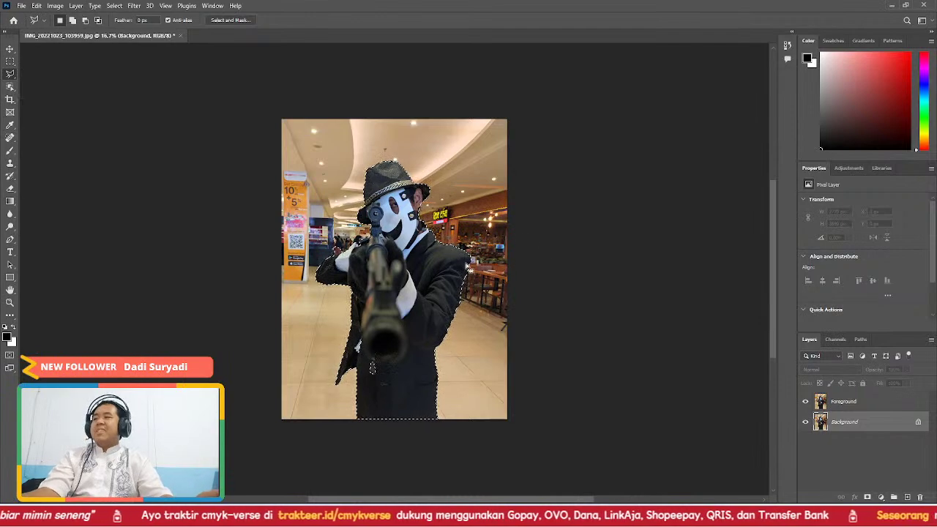
{"action": "scroll", "coordinate": [468, 268], "scroll_direction": "up", "scroll_amount": 2}
{"action": "scroll", "coordinate": [267, 252], "scroll_direction": "up", "scroll_amount": 2}
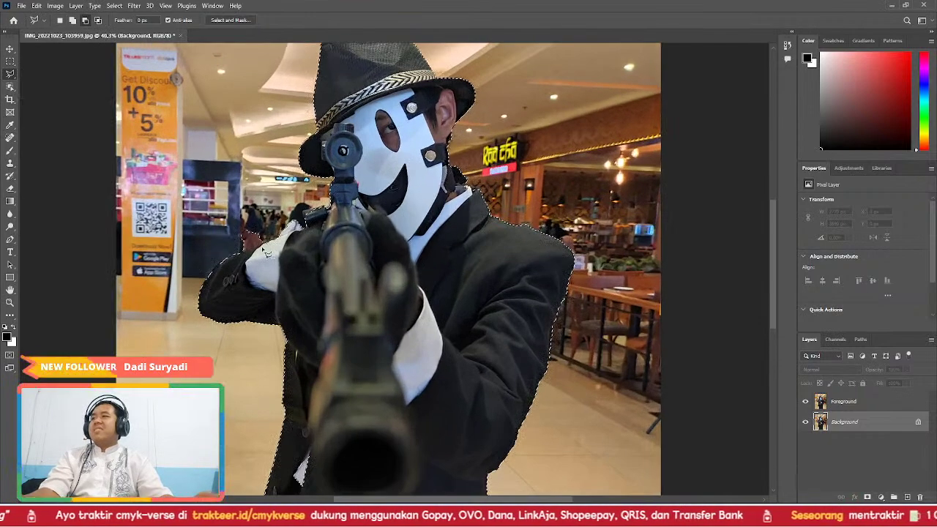
{"action": "scroll", "coordinate": [266, 252], "scroll_direction": "up", "scroll_amount": 4}
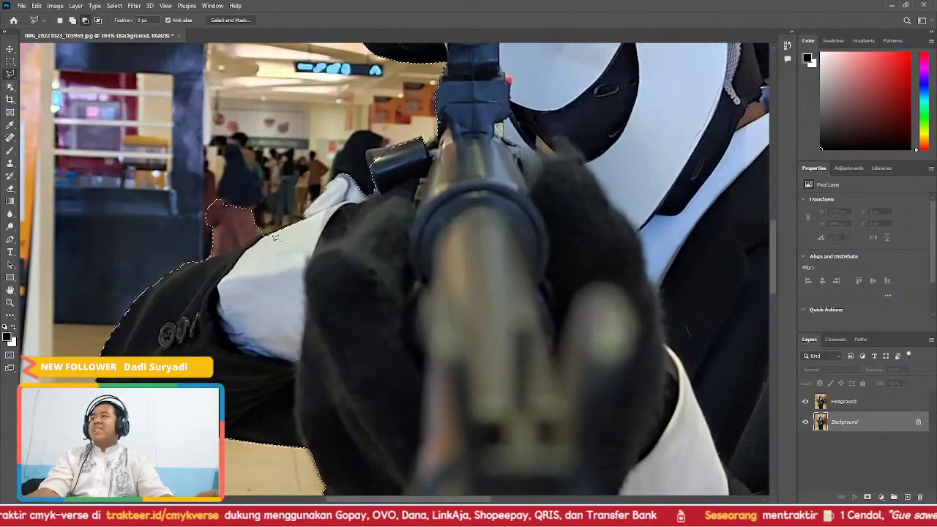
{"action": "scroll", "coordinate": [272, 236], "scroll_direction": "down", "scroll_amount": 2}
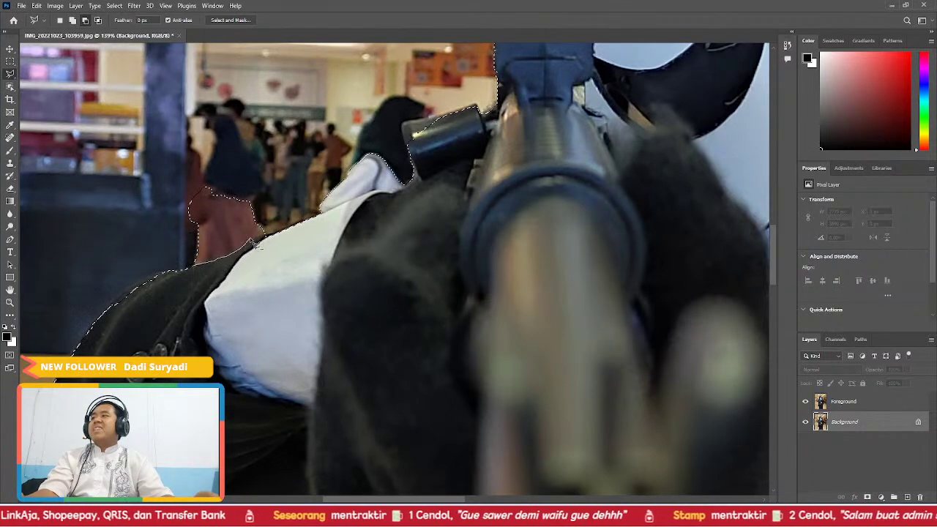
{"action": "left_click", "coordinate": [280, 225]}
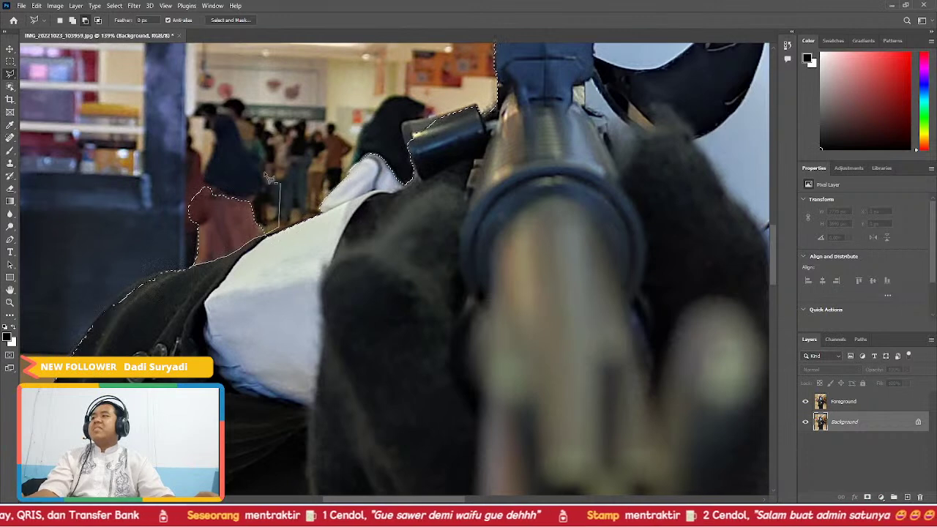
- Add the missing outer edge of the raised sleeve near its cuff buttons to the selection
{"action": "mouse_move", "coordinate": [163, 253]}
{"action": "left_mouse_down"}
{"action": "mouse_move", "coordinate": [297, 204]}
{"action": "mouse_move", "coordinate": [317, 214]}
{"action": "left_mouse_up"}
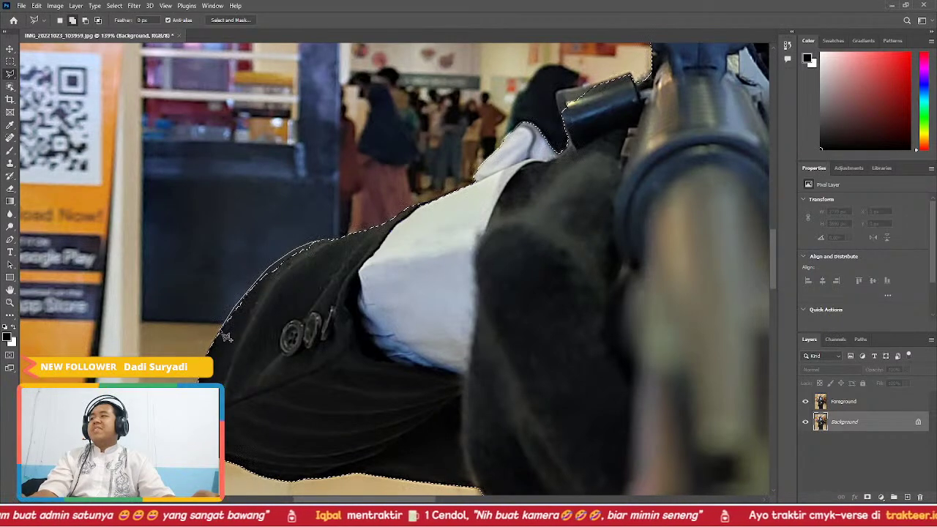
{"action": "left_click", "coordinate": [245, 359]}
{"action": "left_click", "coordinate": [361, 306]}
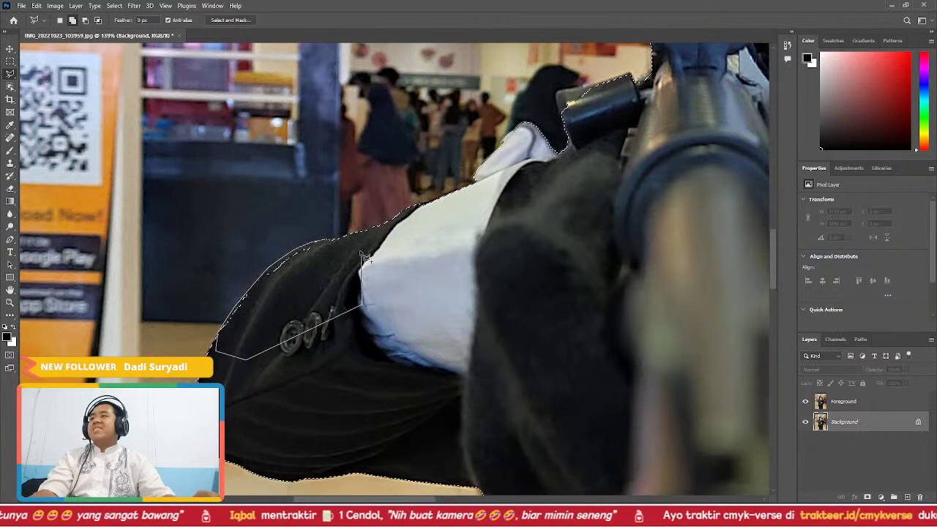
{"action": "left_click", "coordinate": [350, 256]}
- Add the unselected white shirt area beside the open jacket flap and the tie below the rifle muzzle to the selection
{"action": "mouse_move", "coordinate": [359, 293]}
{"action": "left_mouse_down"}
{"action": "mouse_move", "coordinate": [239, 156]}
{"action": "mouse_move", "coordinate": [223, 106]}
{"action": "left_mouse_up"}
{"action": "left_click_drag", "start_coordinate": [427, 310], "coordinate": [402, 193]}
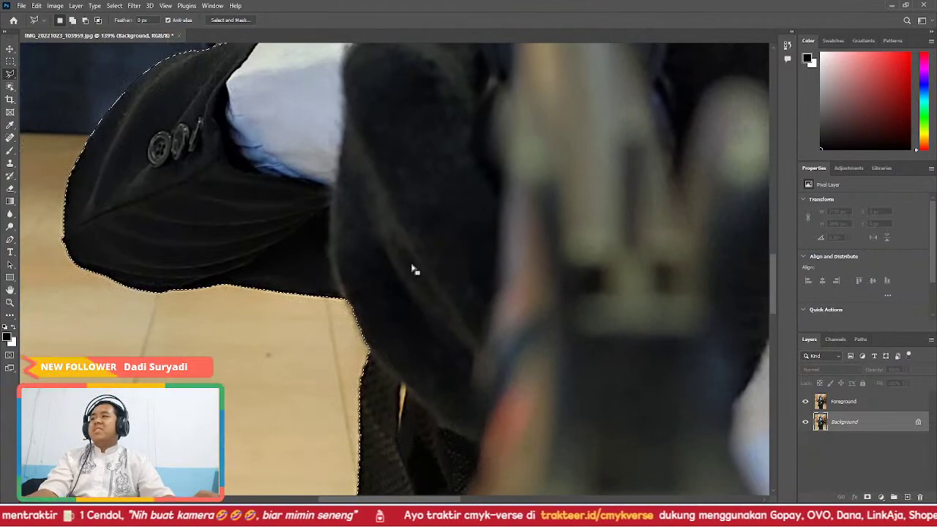
{"action": "key", "text": "ctrl+z"}
{"action": "scroll", "coordinate": [401, 227], "scroll_direction": "down", "scroll_amount": 8}
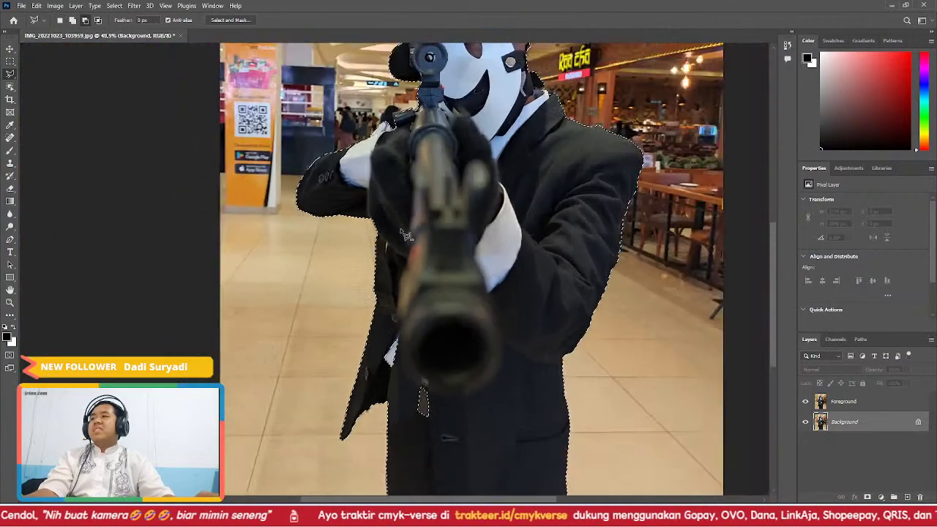
{"action": "scroll", "coordinate": [434, 351], "scroll_direction": "up", "scroll_amount": 2}
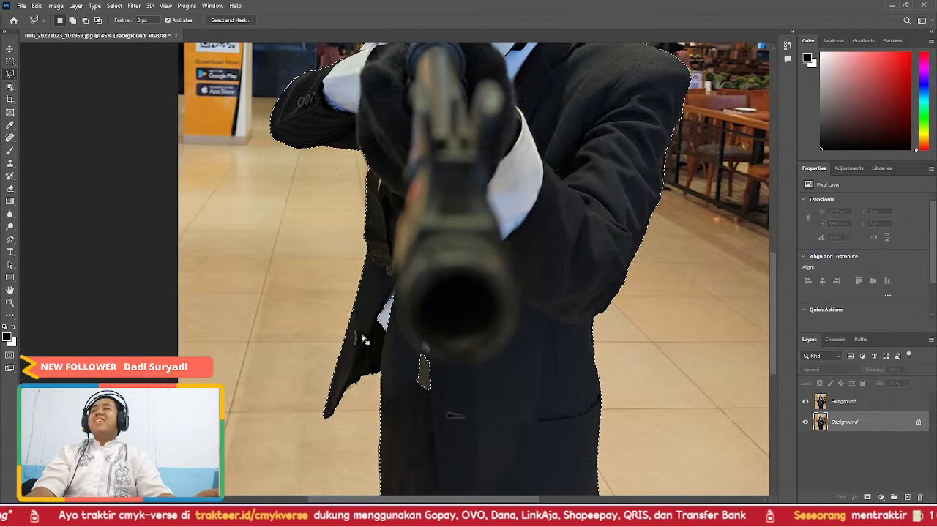
{"action": "left_click", "coordinate": [379, 291], "text": "shift"}
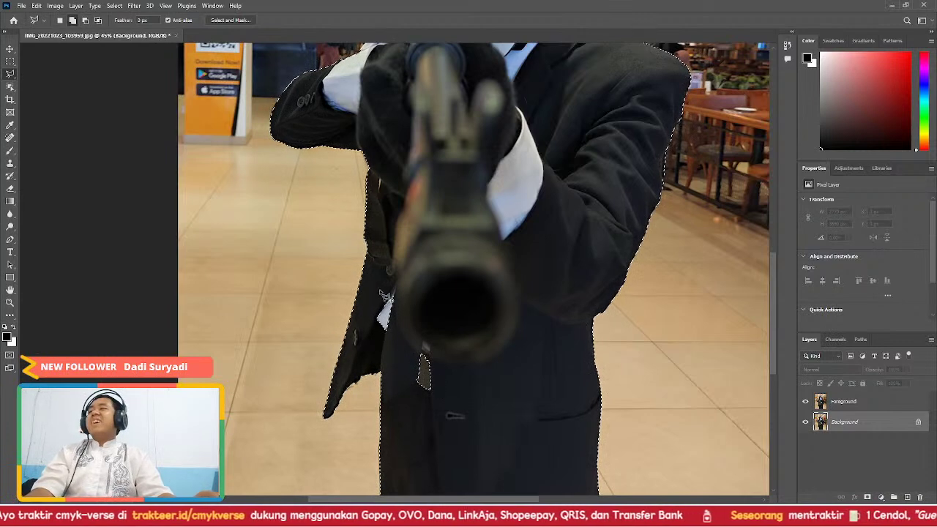
{"action": "left_click", "coordinate": [362, 329]}
{"action": "left_click", "coordinate": [412, 328]}
{"action": "left_click", "coordinate": [391, 276]}
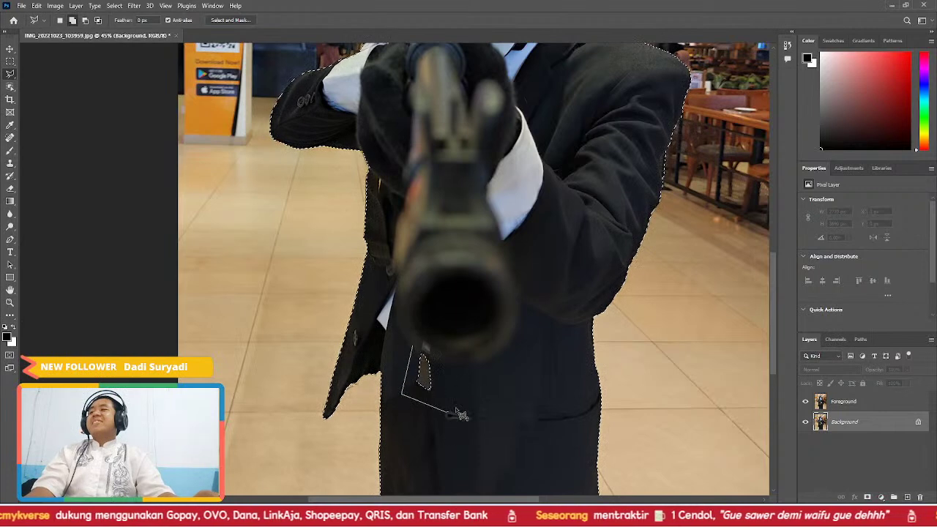
{"action": "left_click", "coordinate": [448, 332]}
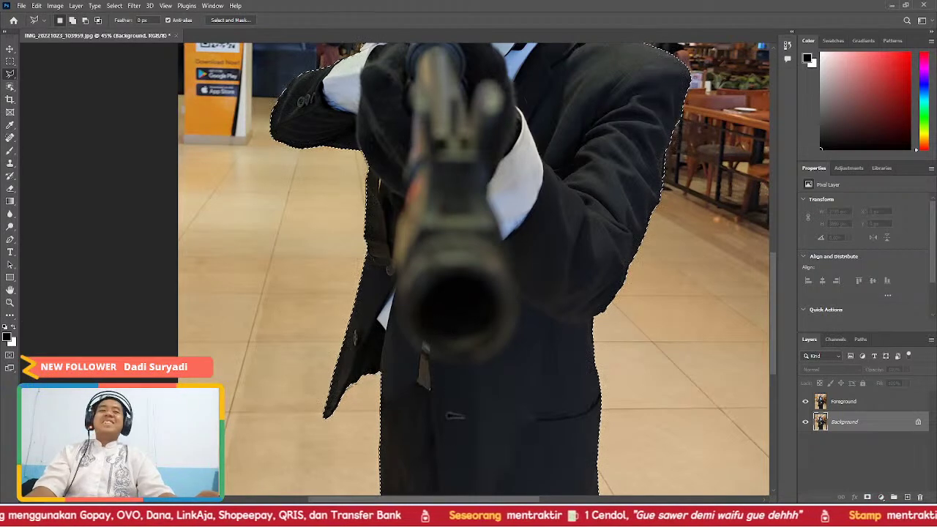
{"action": "key", "text": "super+d"}
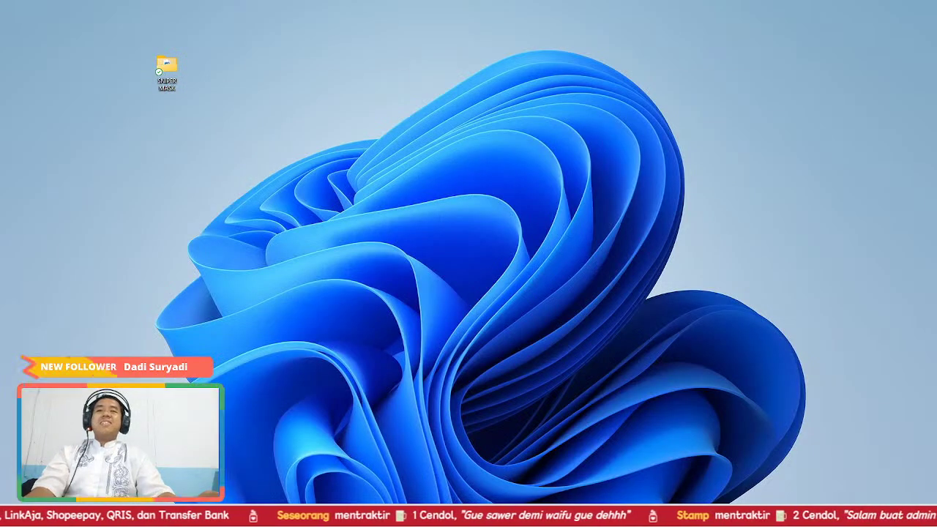
{"action": "key", "text": "super+d"}
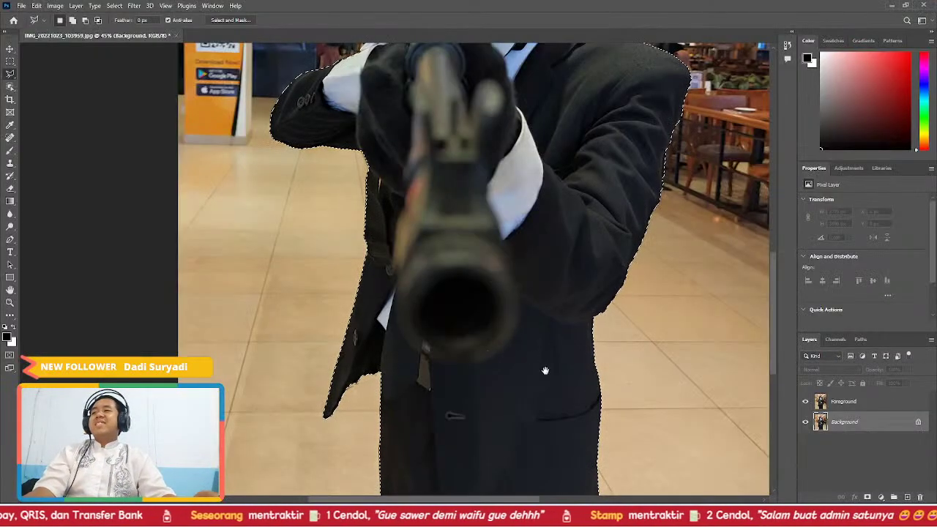
- Refine the selection at the neck, trimming the background between mask strap and shirt collar and adding the missing jacket collar edge
{"action": "left_click_drag", "start_coordinate": [544, 370], "coordinate": [414, 290]}
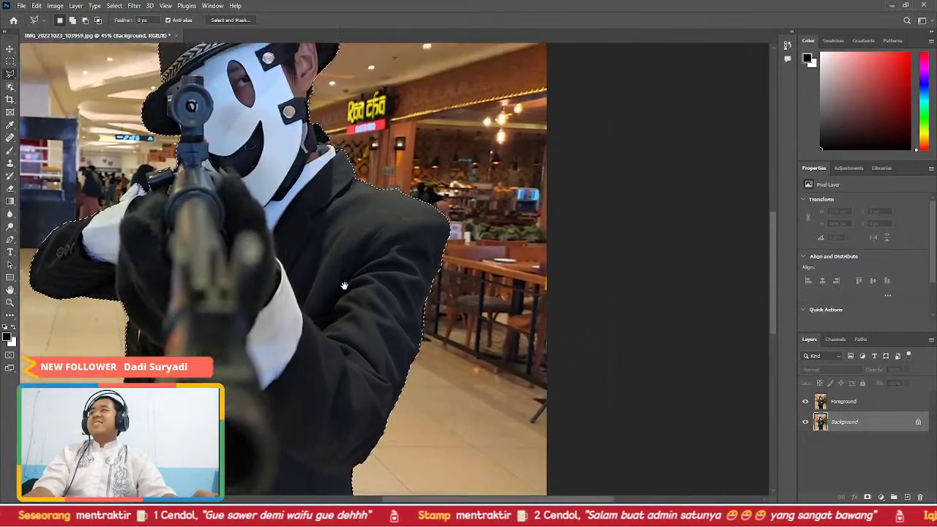
{"action": "scroll", "coordinate": [366, 271], "scroll_direction": "up", "scroll_amount": 5}
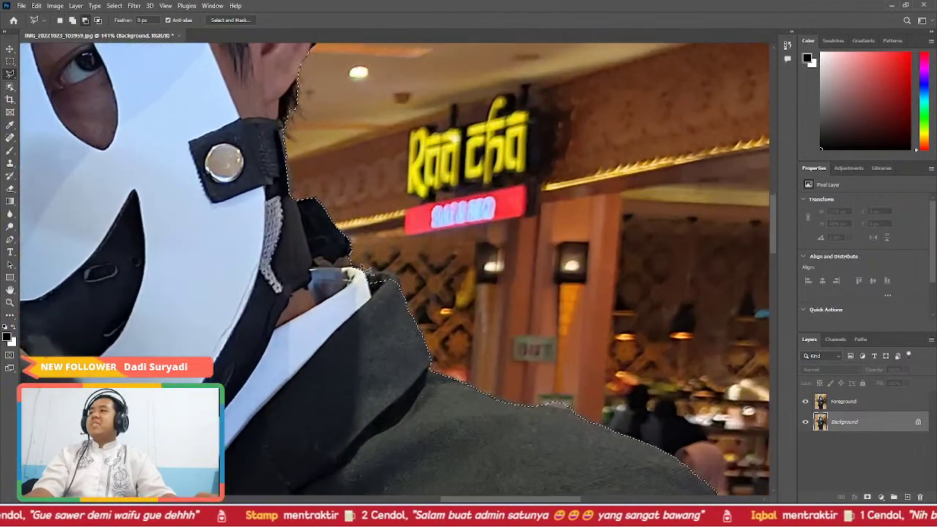
{"action": "scroll", "coordinate": [366, 271], "scroll_direction": "down", "scroll_amount": 2}
{"action": "scroll", "coordinate": [366, 271], "scroll_direction": "down", "scroll_amount": 4}
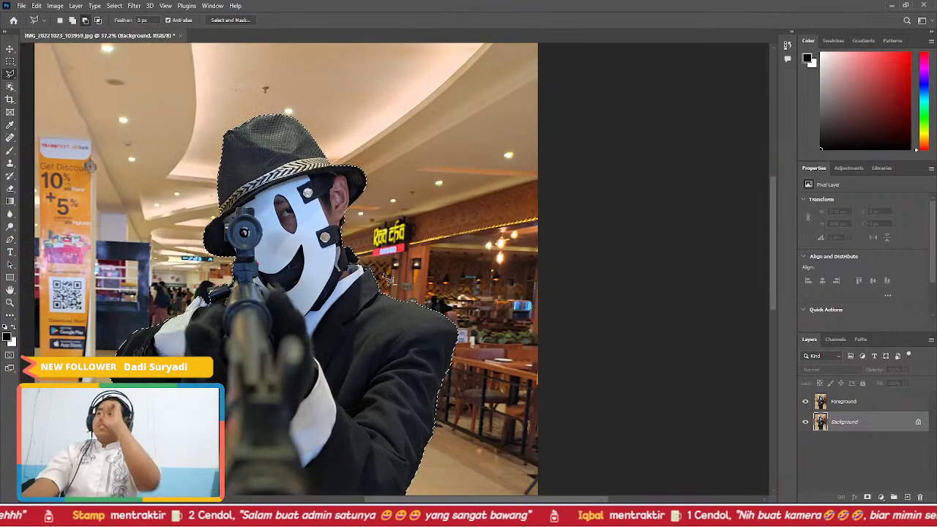
{"action": "scroll", "coordinate": [391, 281], "scroll_direction": "up", "scroll_amount": 1}
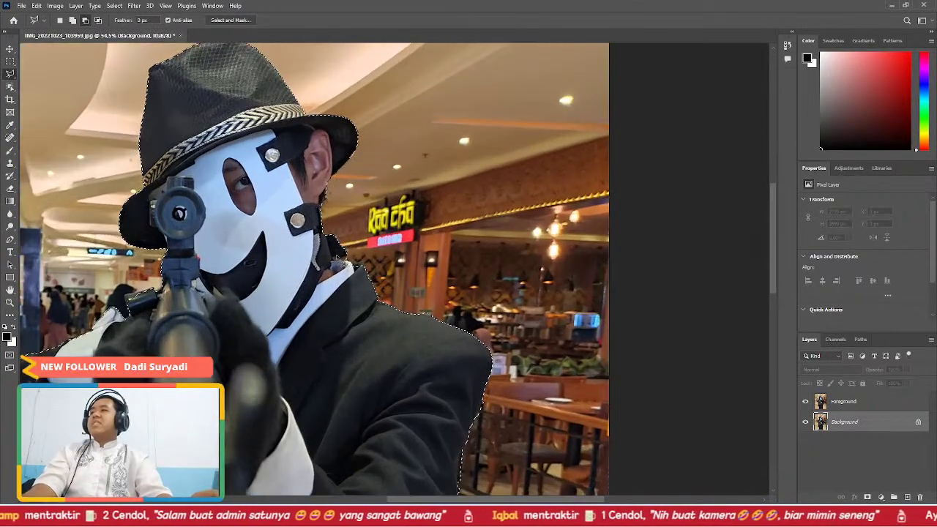
{"action": "scroll", "coordinate": [335, 210], "scroll_direction": "up", "scroll_amount": 1}
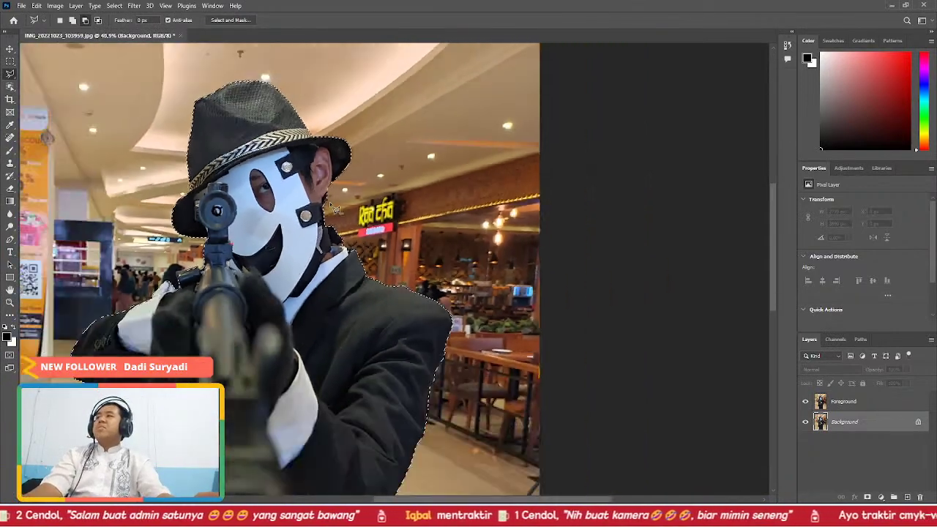
{"action": "scroll", "coordinate": [344, 242], "scroll_direction": "up", "scroll_amount": 1}
{"action": "scroll", "coordinate": [358, 265], "scroll_direction": "up", "scroll_amount": 1}
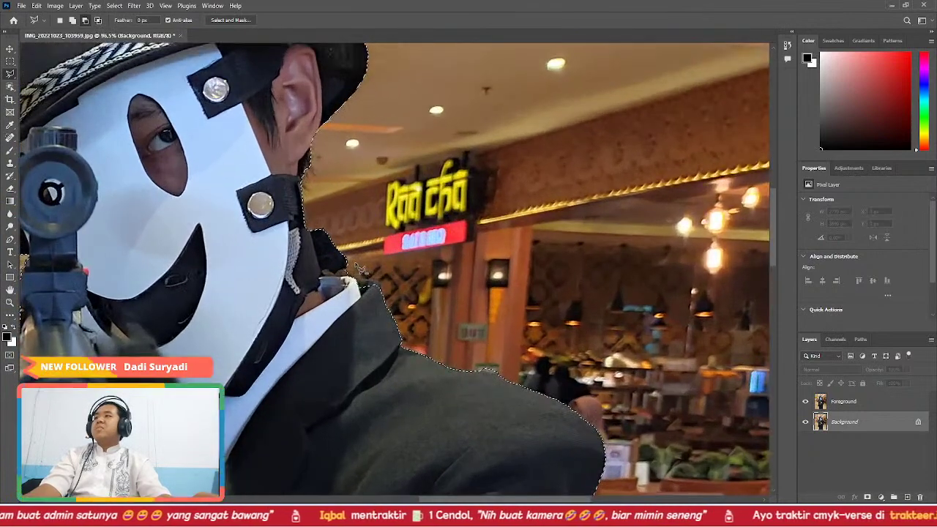
{"action": "scroll", "coordinate": [358, 268], "scroll_direction": "up", "scroll_amount": 2}
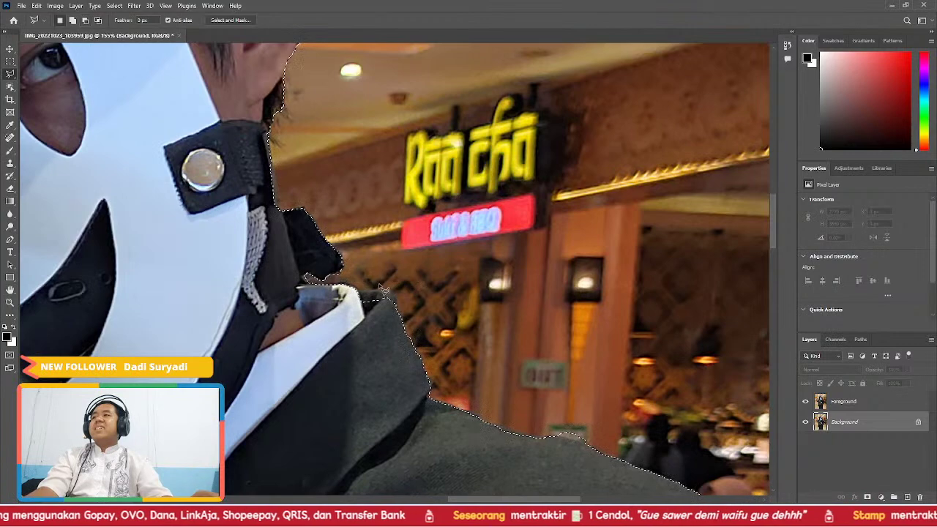
{"action": "scroll", "coordinate": [382, 289], "scroll_direction": "down", "scroll_amount": 5}
{"action": "scroll", "coordinate": [395, 293], "scroll_direction": "up", "scroll_amount": 5}
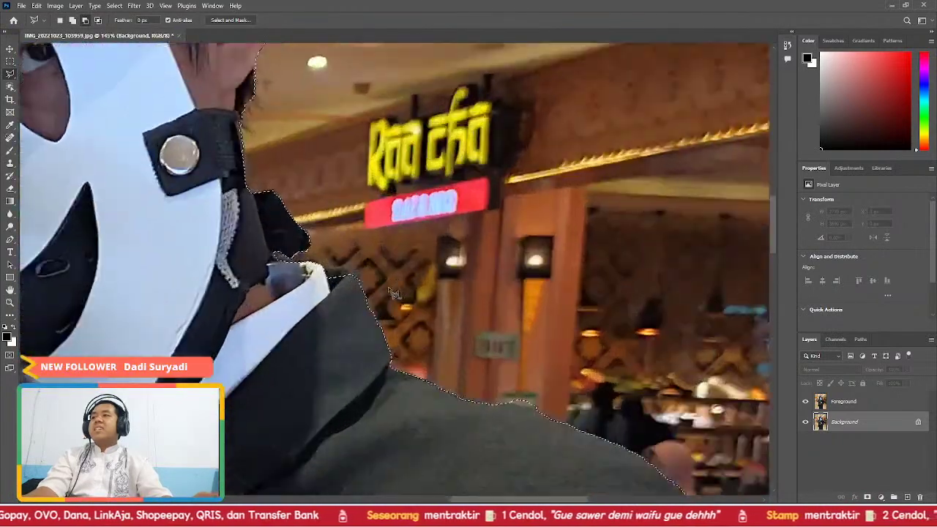
{"action": "scroll", "coordinate": [394, 292], "scroll_direction": "up", "scroll_amount": 4}
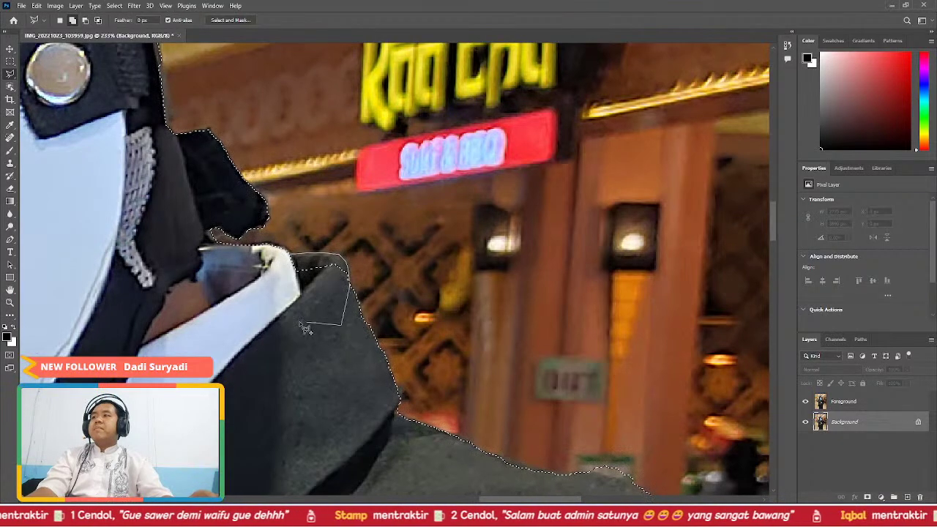
{"action": "scroll", "coordinate": [355, 323], "scroll_direction": "down", "scroll_amount": 5}
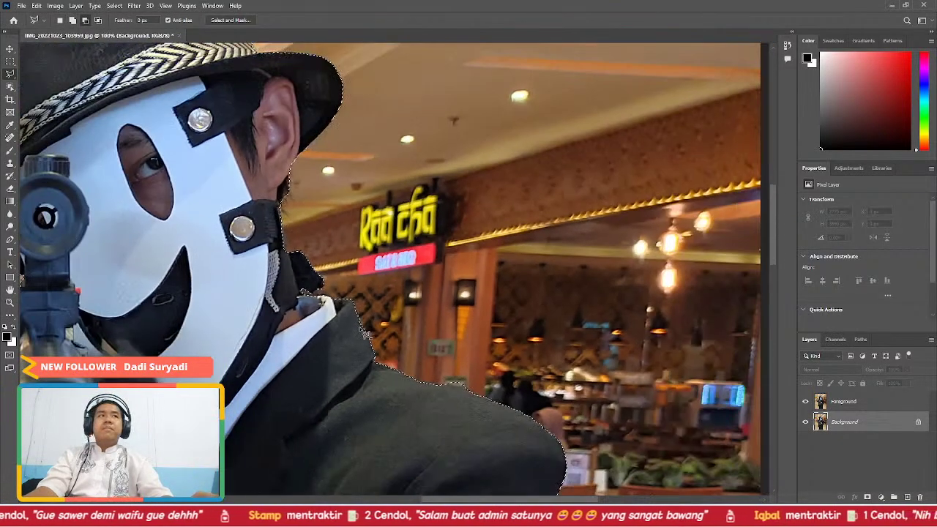
- Examine the selection outline around the whole figure for remaining gaps or stray background
{"action": "scroll", "coordinate": [364, 333], "scroll_direction": "down", "scroll_amount": 2}
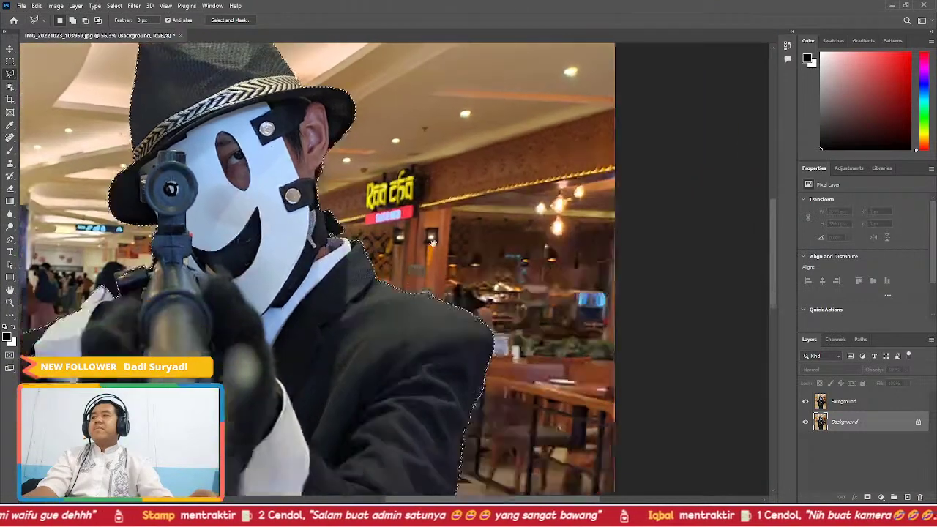
{"action": "left_click_drag", "start_coordinate": [433, 242], "coordinate": [500, 11]}
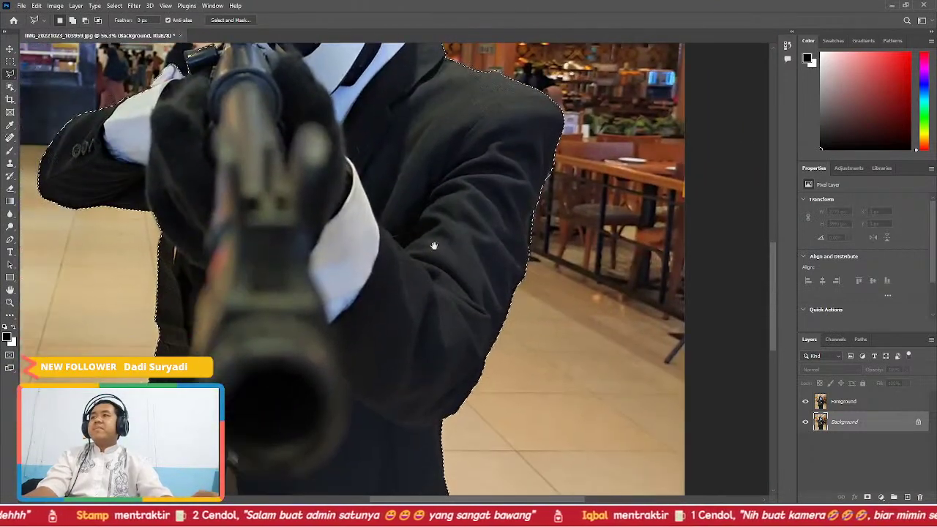
{"action": "scroll", "coordinate": [411, 306], "scroll_direction": "down", "scroll_amount": 1}
{"action": "scroll", "coordinate": [384, 248], "scroll_direction": "down", "scroll_amount": 1}
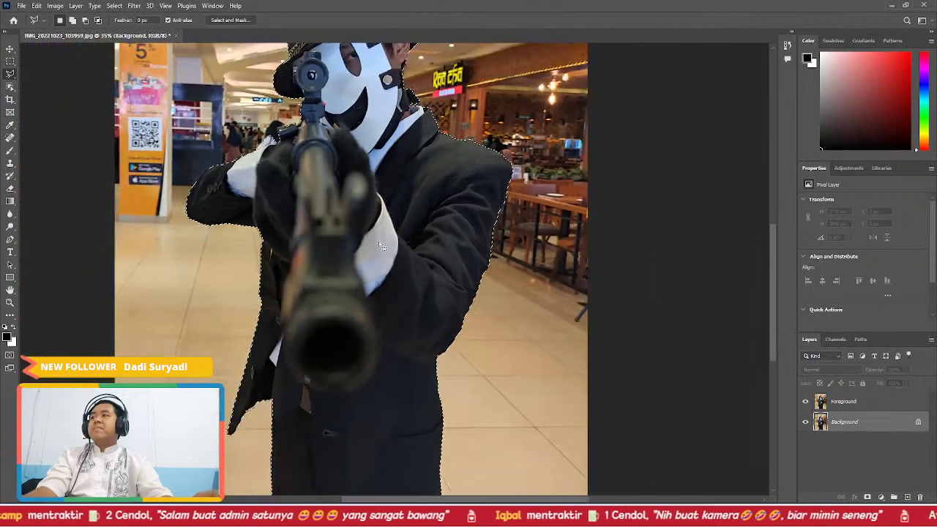
{"action": "scroll", "coordinate": [384, 248], "scroll_direction": "down", "scroll_amount": 1}
{"action": "scroll", "coordinate": [353, 182], "scroll_direction": "up", "scroll_amount": 1}
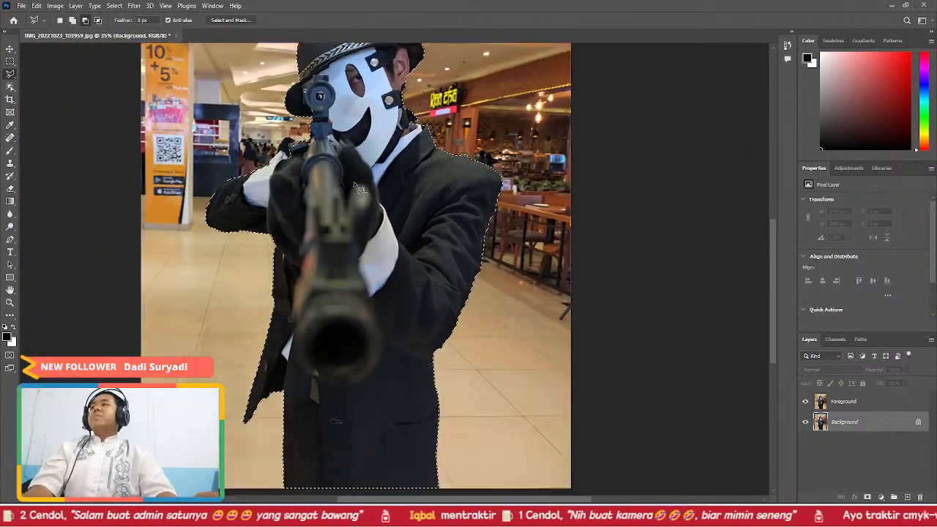
{"action": "scroll", "coordinate": [354, 182], "scroll_direction": "down", "scroll_amount": 1}
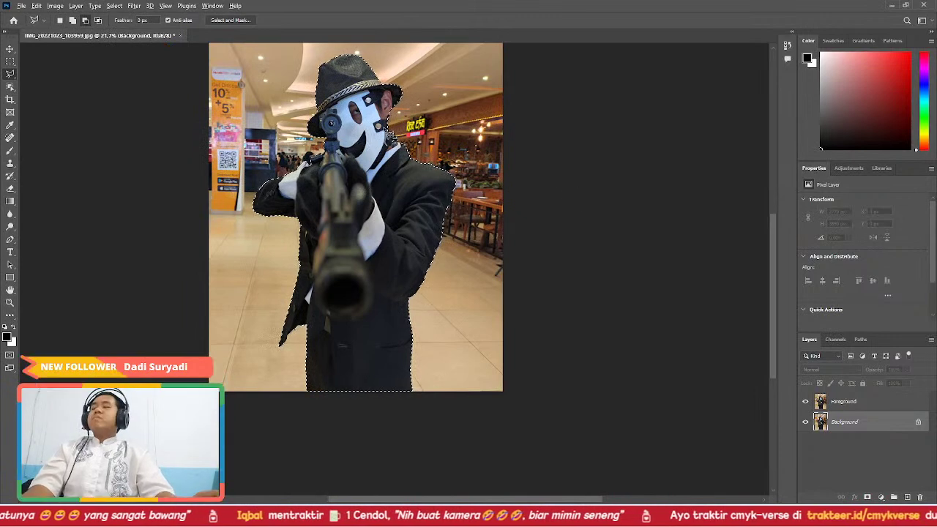
{"action": "scroll", "coordinate": [382, 130], "scroll_direction": "up", "scroll_amount": 1}
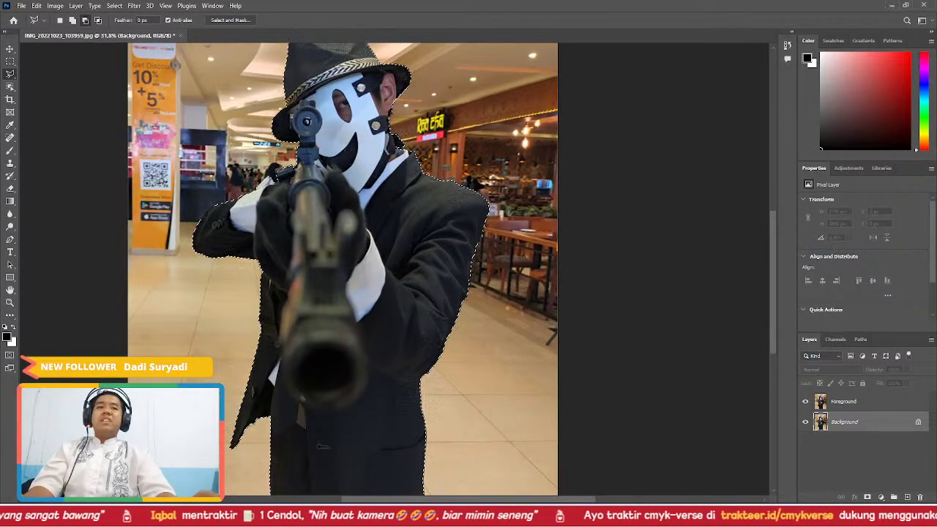
- Clear and restore the selection, and compare its outline with the edges of the masked man's figure
{"action": "key", "text": "ctrl+d"}
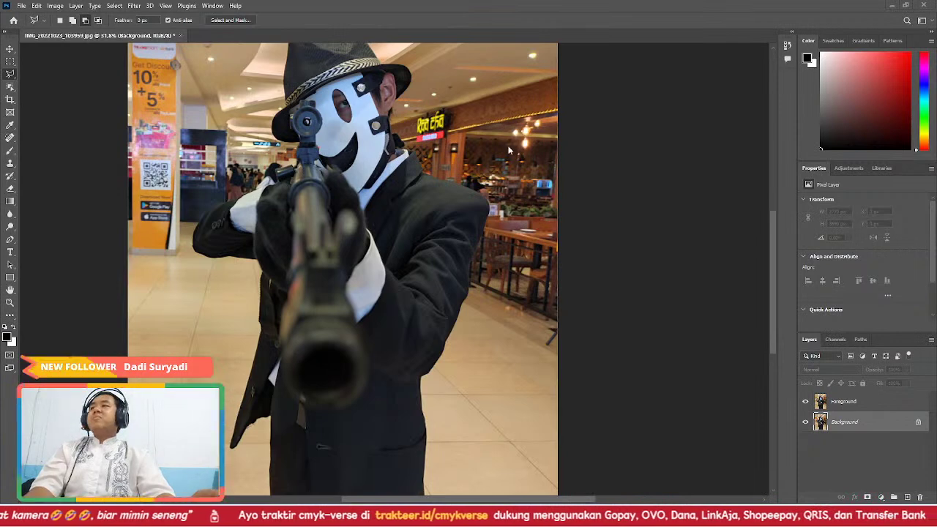
{"action": "key", "text": "ctrl+shift+d"}
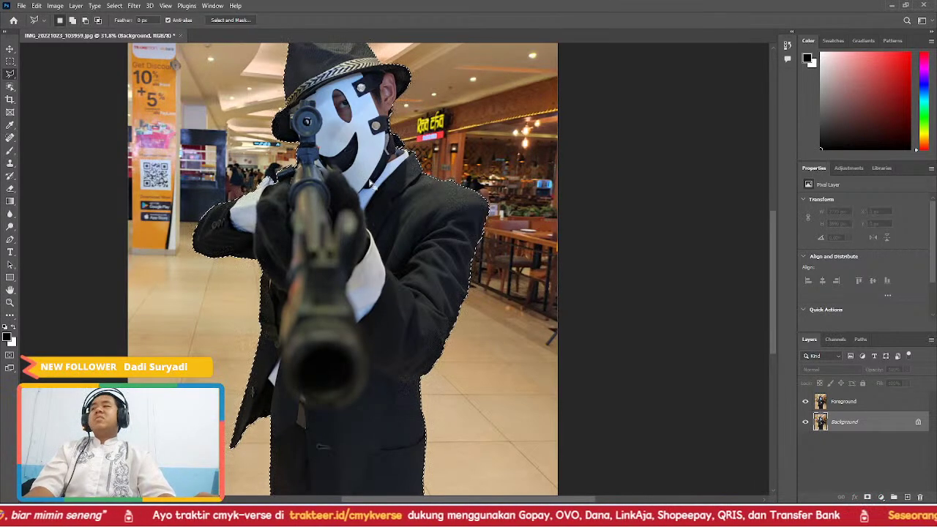
{"action": "scroll", "coordinate": [372, 183], "scroll_direction": "down", "scroll_amount": 2}
{"action": "scroll", "coordinate": [375, 187], "scroll_direction": "up", "scroll_amount": 1}
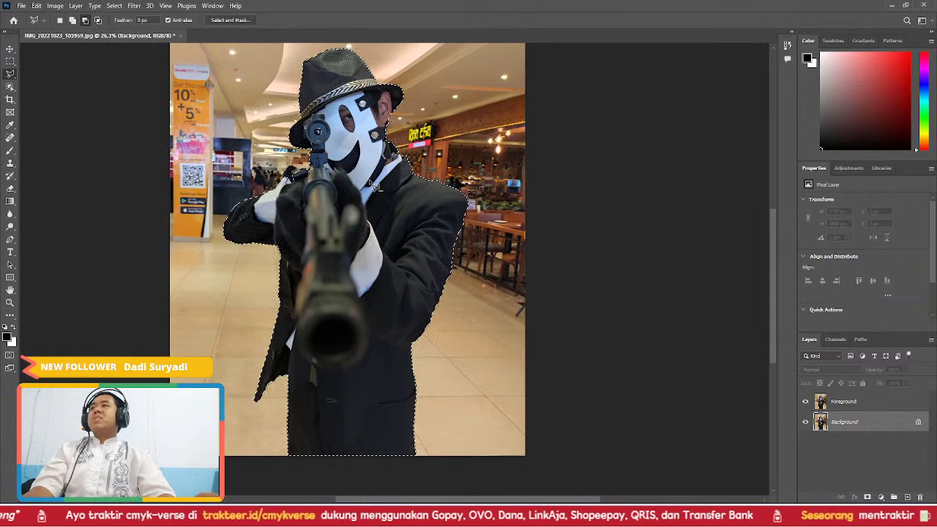
{"action": "scroll", "coordinate": [373, 185], "scroll_direction": "down", "scroll_amount": 1}
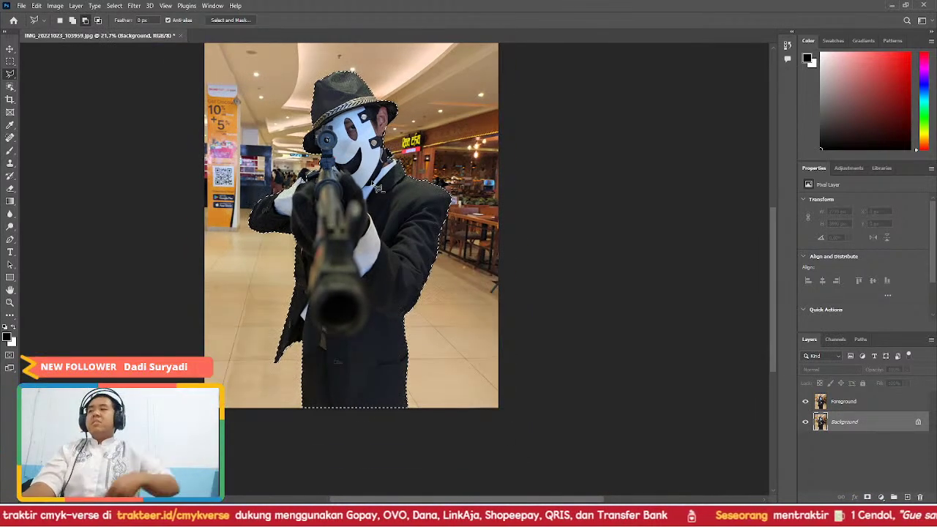
{"action": "scroll", "coordinate": [375, 192], "scroll_direction": "down", "scroll_amount": 1}
{"action": "scroll", "coordinate": [364, 191], "scroll_direction": "up", "scroll_amount": 1}
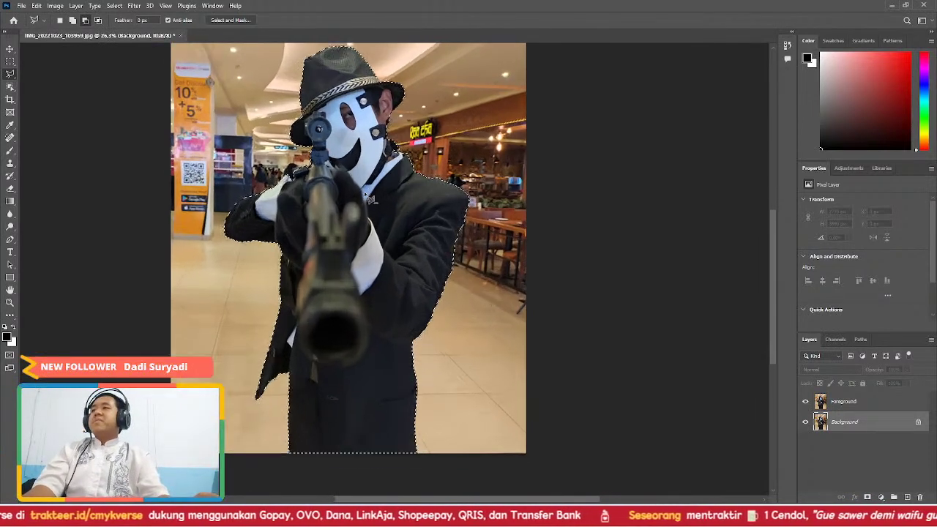
{"action": "scroll", "coordinate": [364, 191], "scroll_direction": "up", "scroll_amount": 1}
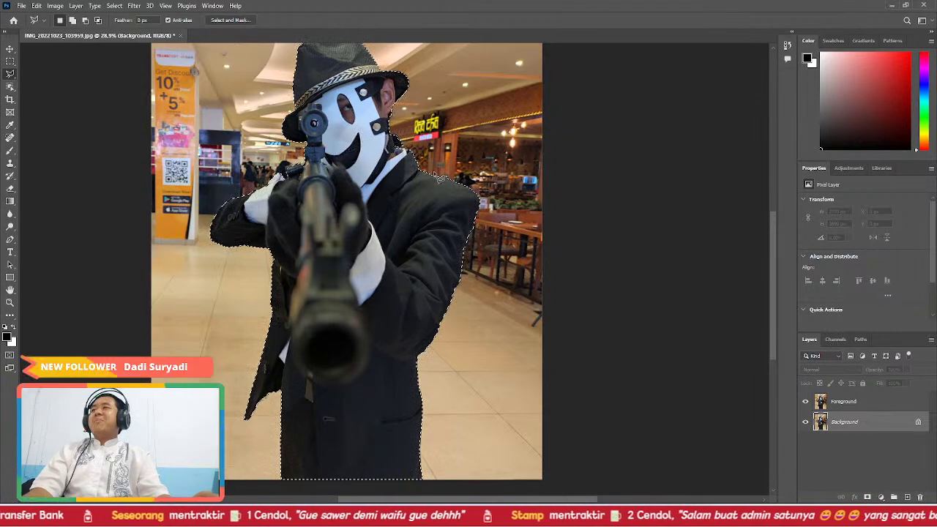
{"action": "scroll", "coordinate": [432, 176], "scroll_direction": "down", "scroll_amount": 2}
{"action": "scroll", "coordinate": [434, 268], "scroll_direction": "up", "scroll_amount": 2}
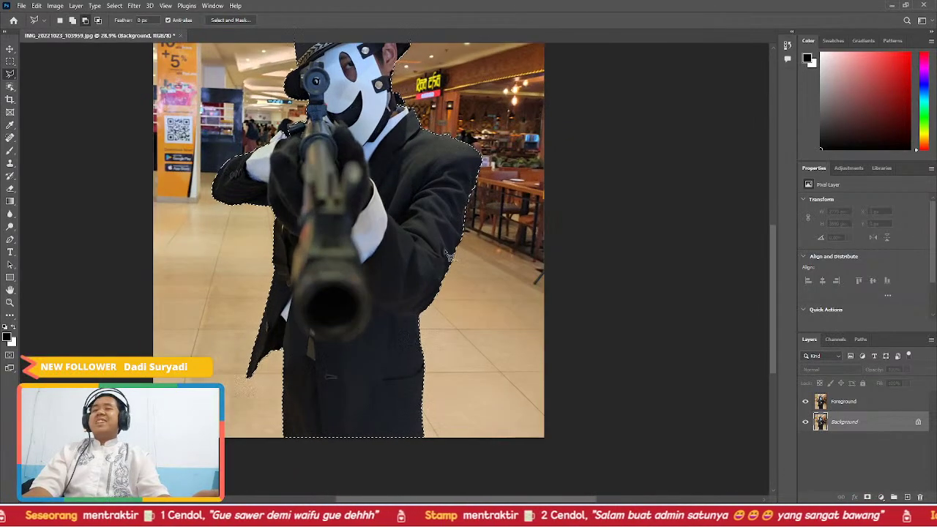
{"action": "scroll", "coordinate": [428, 295], "scroll_direction": "down", "scroll_amount": 1}
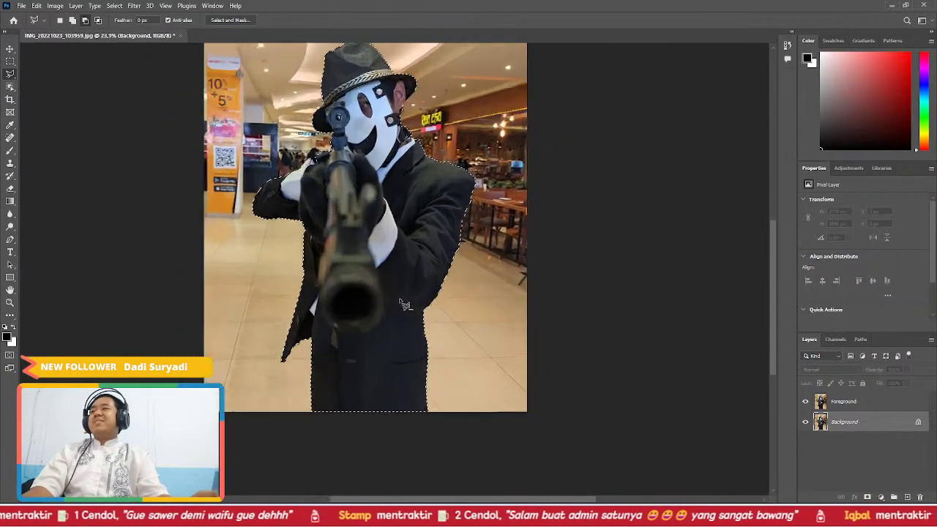
{"action": "scroll", "coordinate": [417, 299], "scroll_direction": "up", "scroll_amount": 3}
{"action": "scroll", "coordinate": [403, 304], "scroll_direction": "down", "scroll_amount": 3}
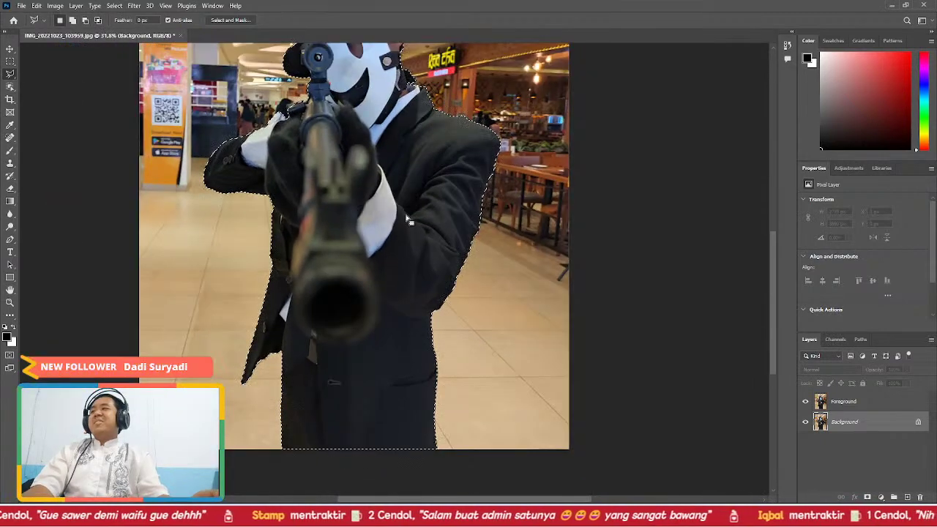
{"action": "left_click_drag", "start_coordinate": [400, 189], "coordinate": [399, 276]}
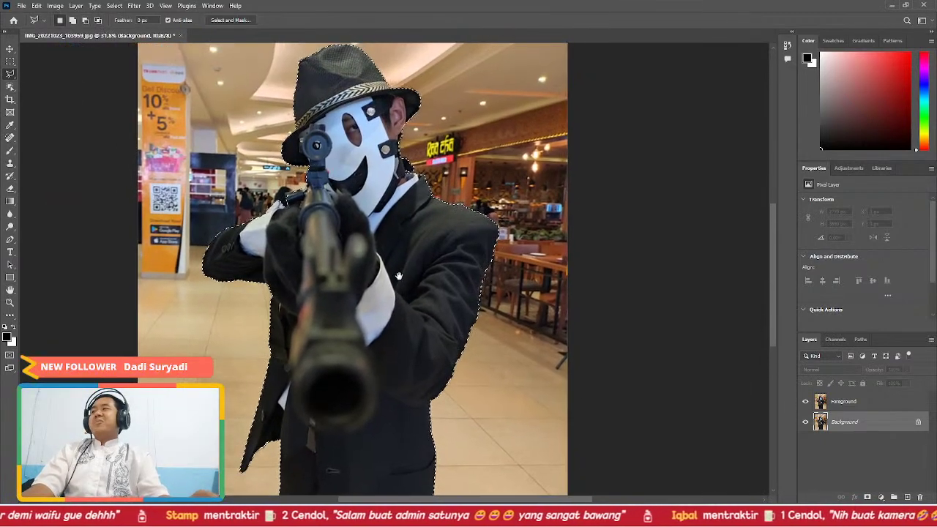
- Add the missing dark area beside the rifle's cylindrical side part, just above the rear glove, to the selection
{"action": "scroll", "coordinate": [299, 212], "scroll_direction": "up", "scroll_amount": 3}
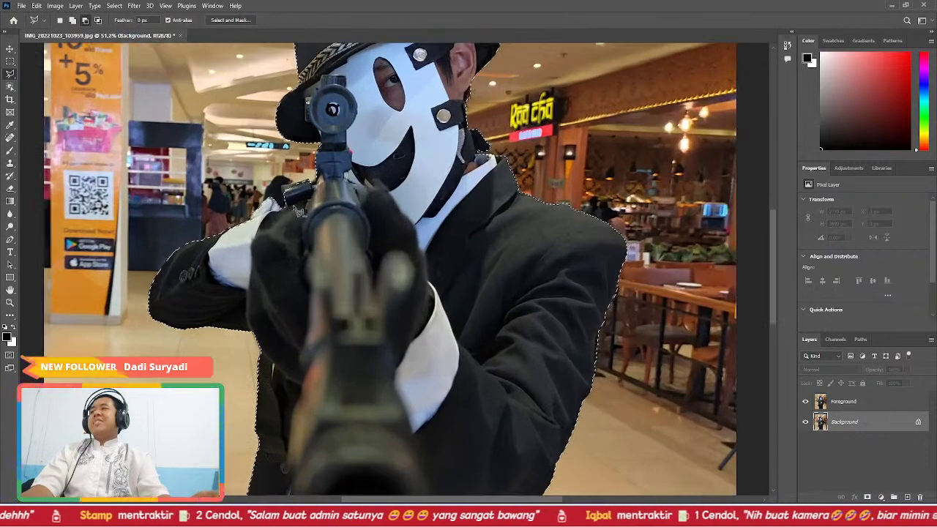
{"action": "scroll", "coordinate": [299, 211], "scroll_direction": "up", "scroll_amount": 1}
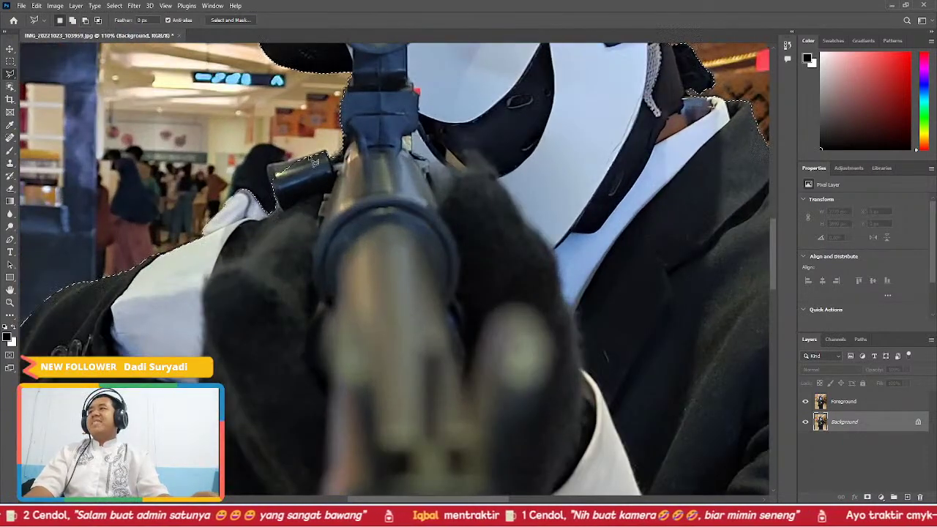
{"action": "key", "text": "shift"}
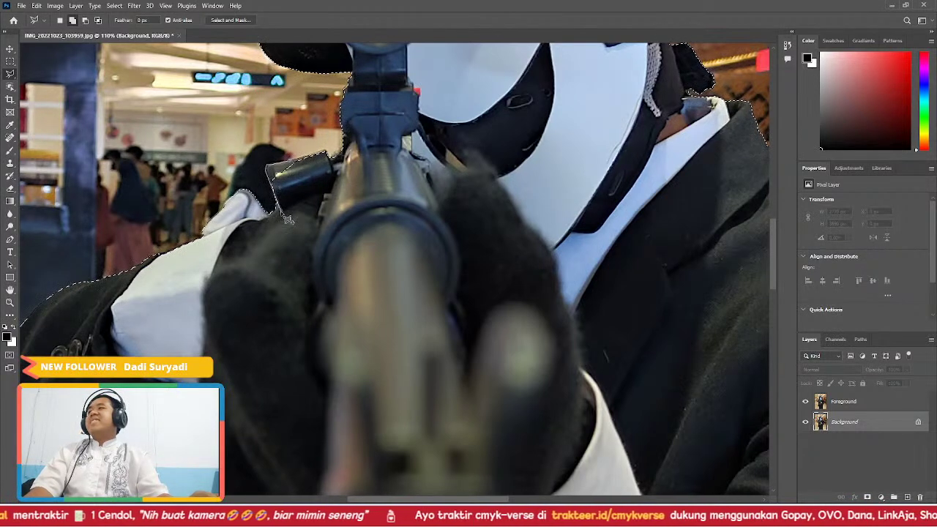
{"action": "double_click", "coordinate": [384, 194]}
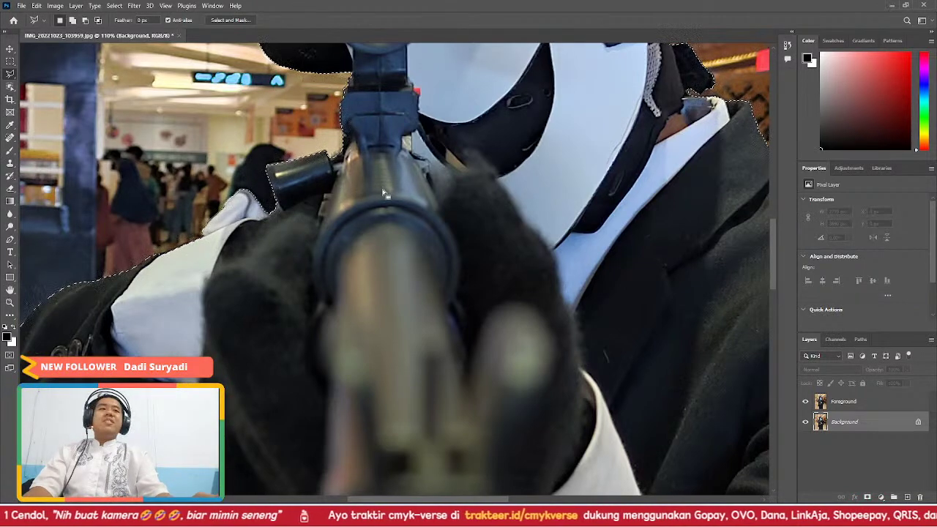
{"action": "scroll", "coordinate": [384, 192], "scroll_direction": "down", "scroll_amount": 4}
{"action": "scroll", "coordinate": [385, 192], "scroll_direction": "up", "scroll_amount": 2}
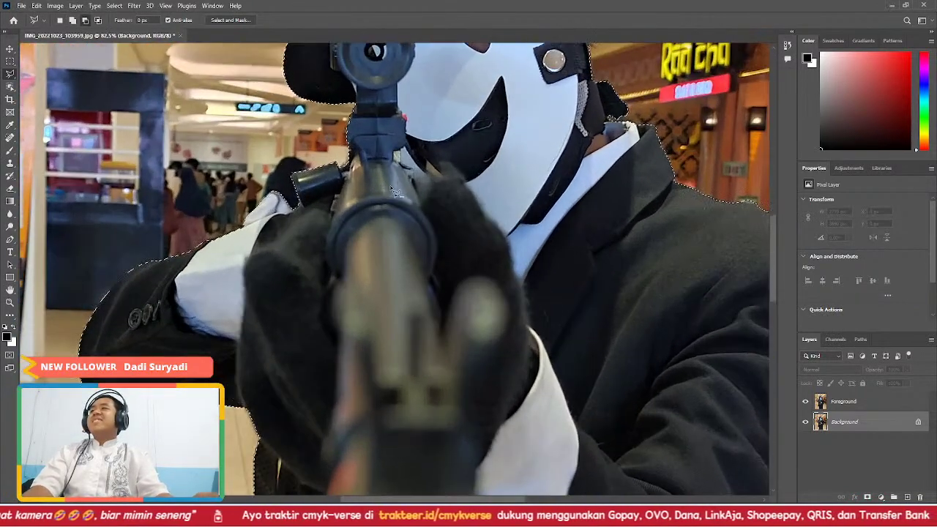
{"action": "scroll", "coordinate": [415, 169], "scroll_direction": "down", "scroll_amount": 2}
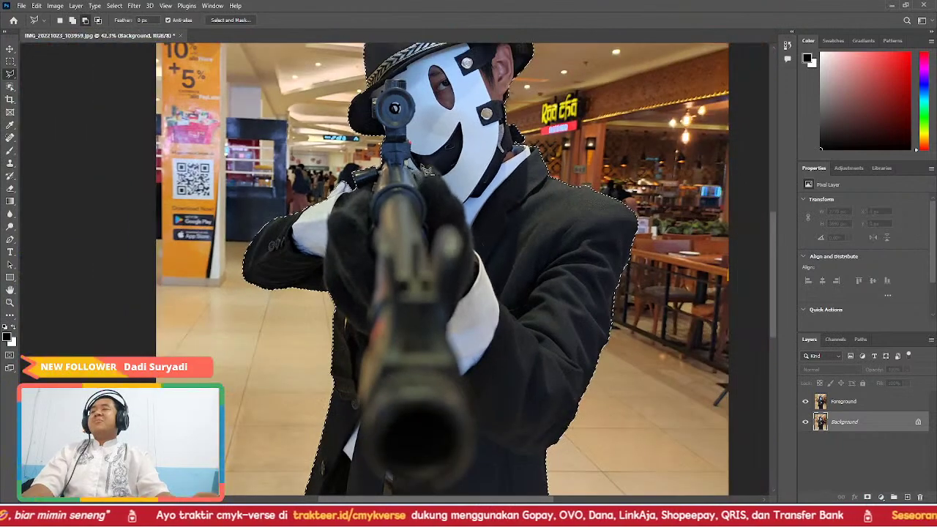
{"action": "scroll", "coordinate": [428, 170], "scroll_direction": "down", "scroll_amount": 2}
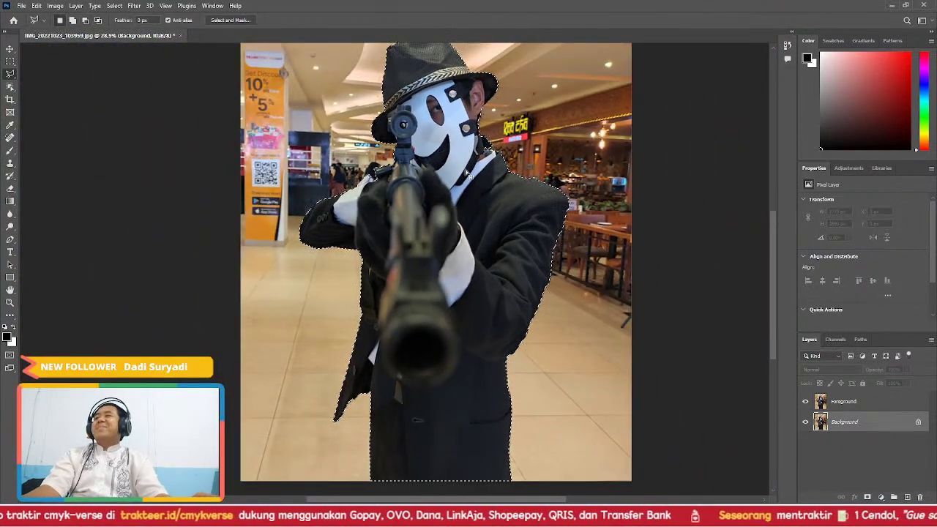
{"action": "scroll", "coordinate": [468, 209], "scroll_direction": "down", "scroll_amount": 2}
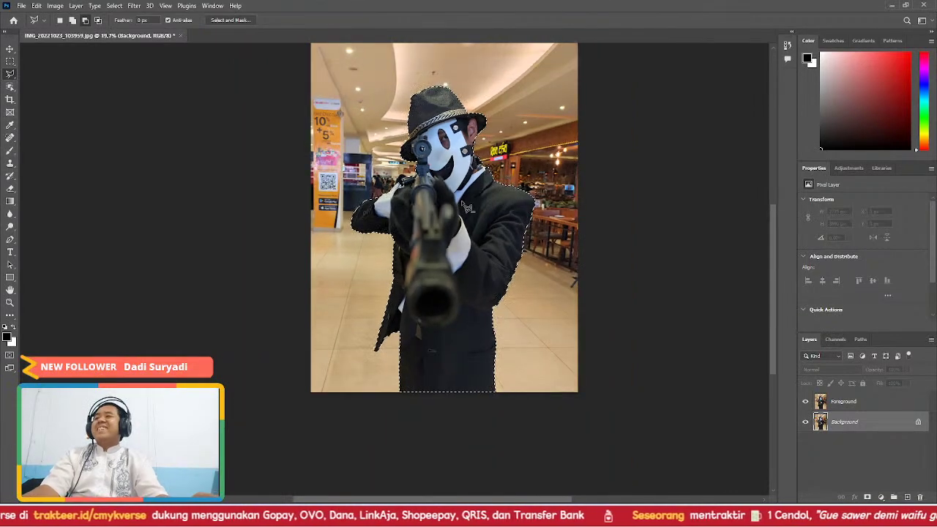
{"action": "scroll", "coordinate": [466, 208], "scroll_direction": "up", "scroll_amount": 1}
{"action": "scroll", "coordinate": [466, 207], "scroll_direction": "up", "scroll_amount": 1}
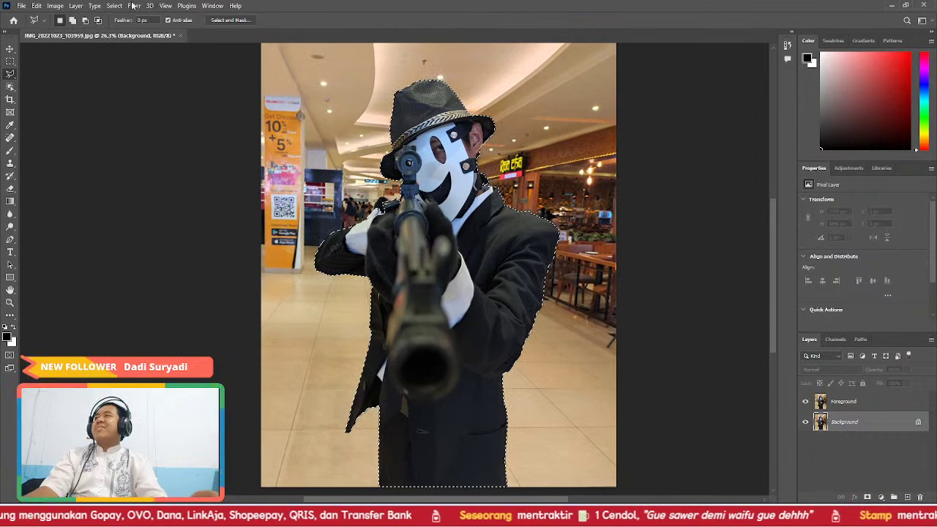
{"action": "left_click", "coordinate": [59, 5]}
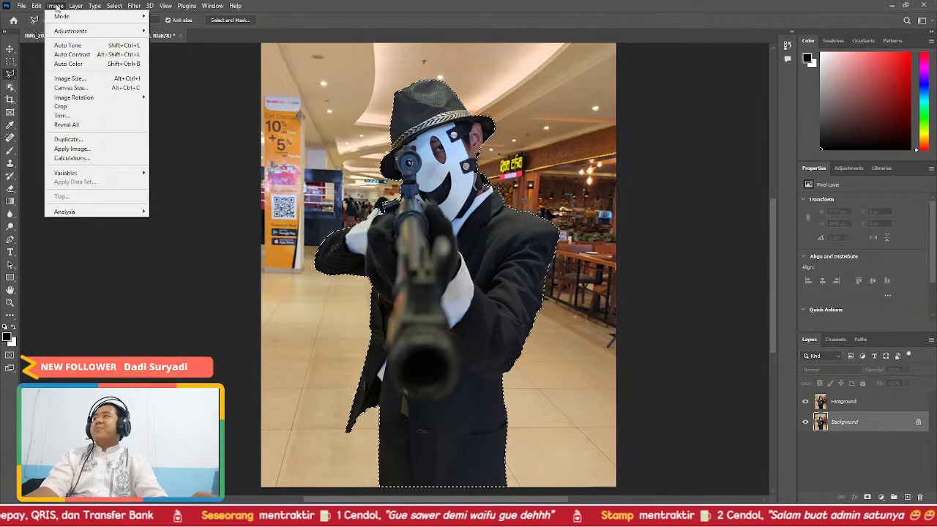
{"action": "key", "text": "Left"}
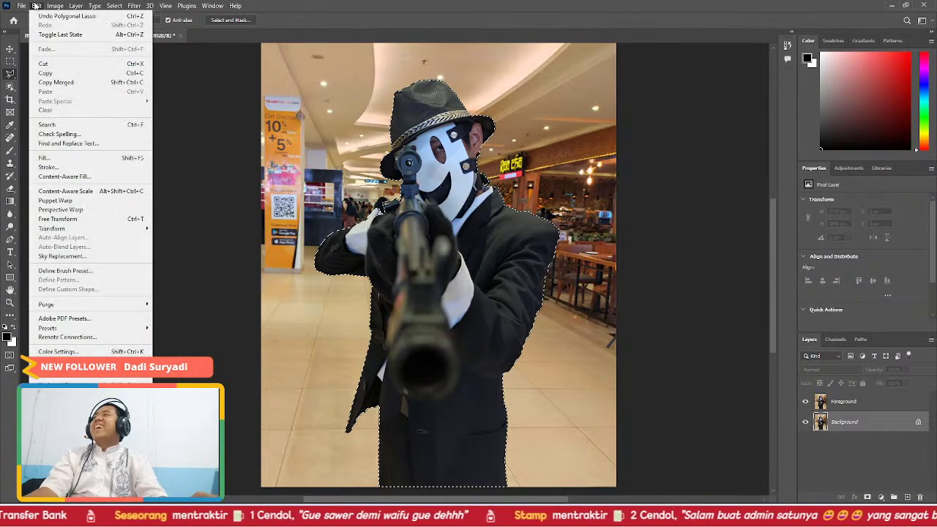
{"action": "left_click", "coordinate": [92, 177]}
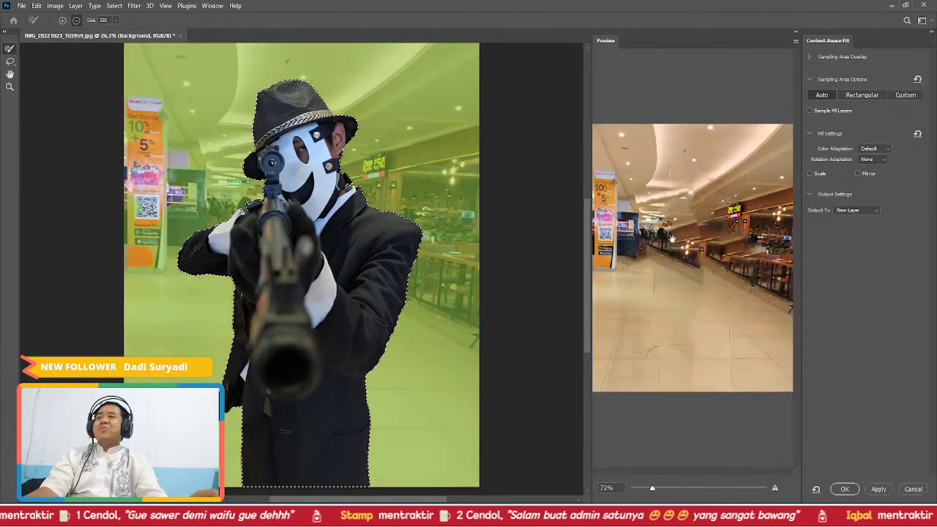
{"action": "left_click", "coordinate": [913, 490]}
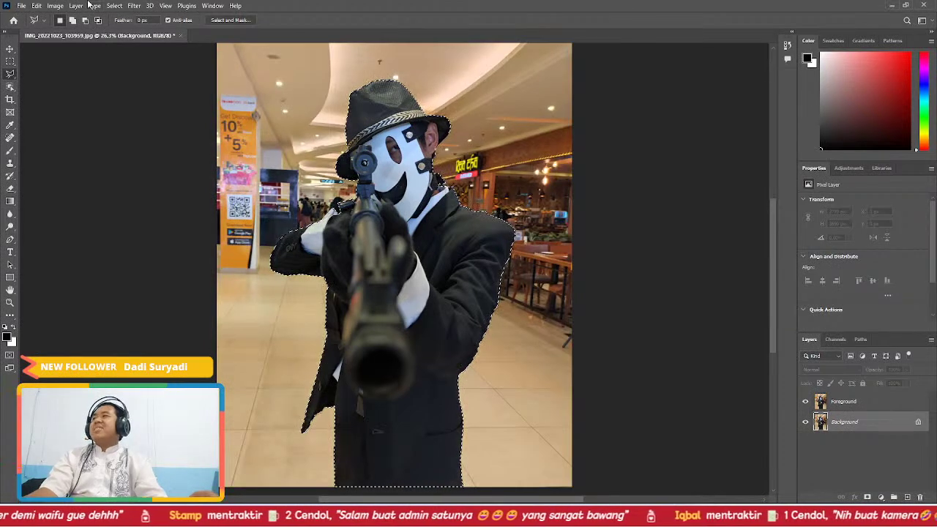
- Expand the selection around the man by 5 pixels and check its outline against the background
{"action": "left_click", "coordinate": [116, 6]}
{"action": "mouse_move", "coordinate": [189, 154]}
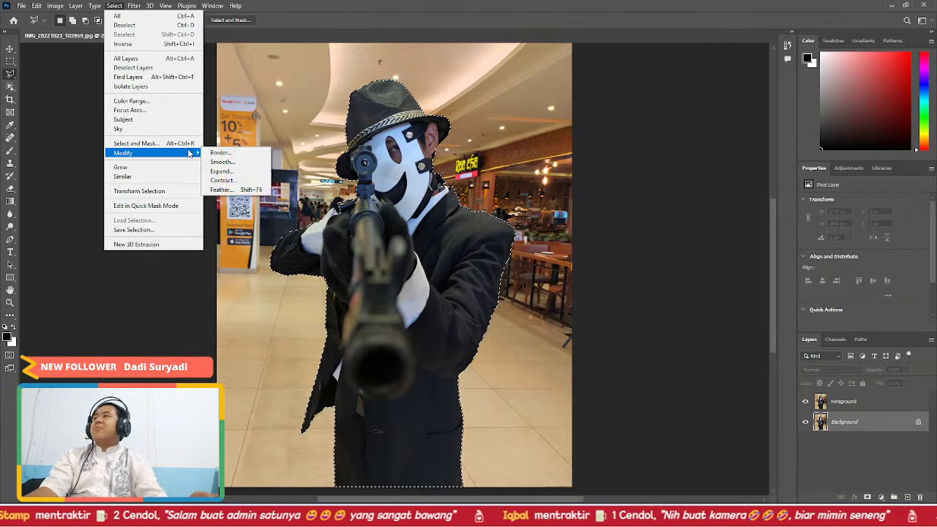
{"action": "left_click", "coordinate": [229, 171]}
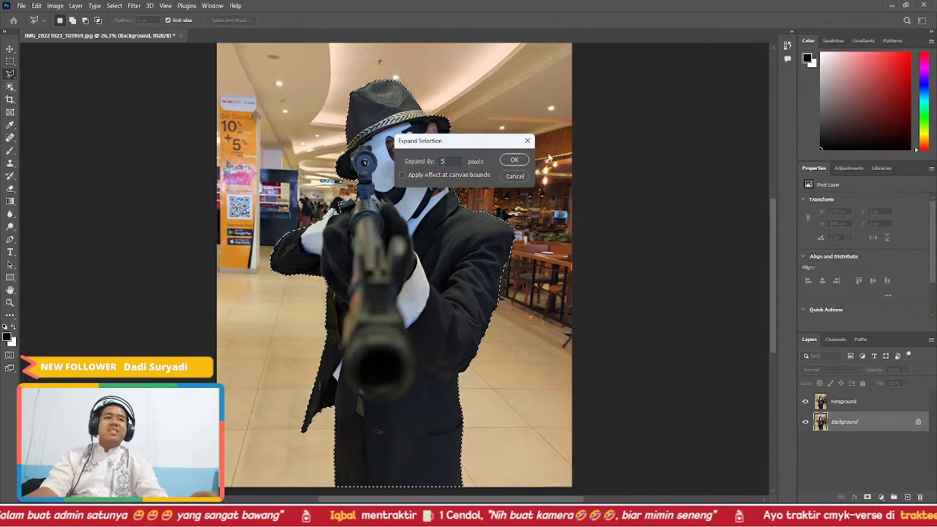
{"action": "left_click", "coordinate": [514, 161]}
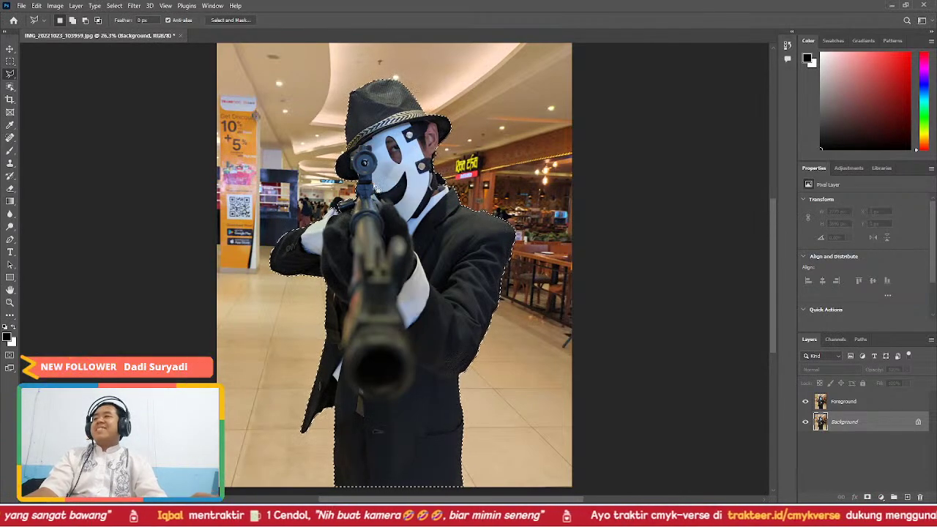
{"action": "scroll", "coordinate": [343, 216], "scroll_direction": "up", "scroll_amount": 3}
{"action": "scroll", "coordinate": [343, 216], "scroll_direction": "down", "scroll_amount": 3}
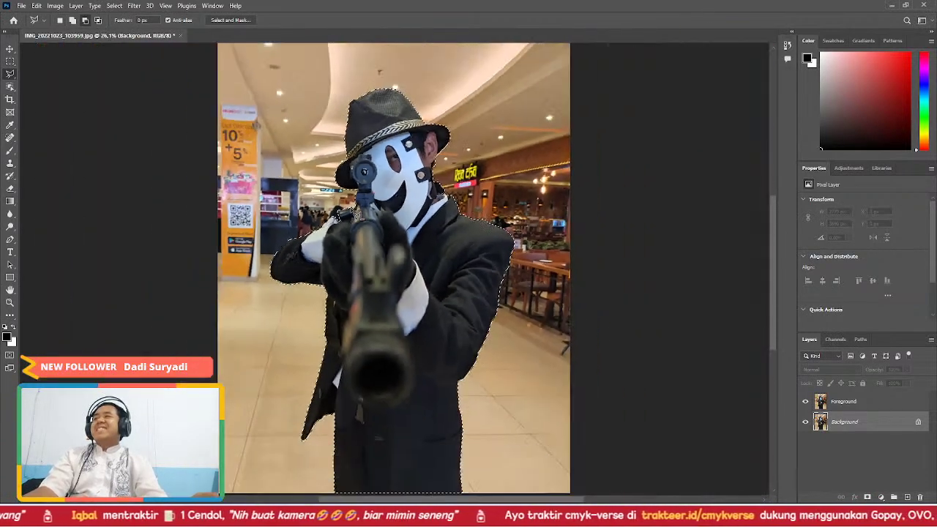
{"action": "scroll", "coordinate": [350, 203], "scroll_direction": "down", "scroll_amount": 2}
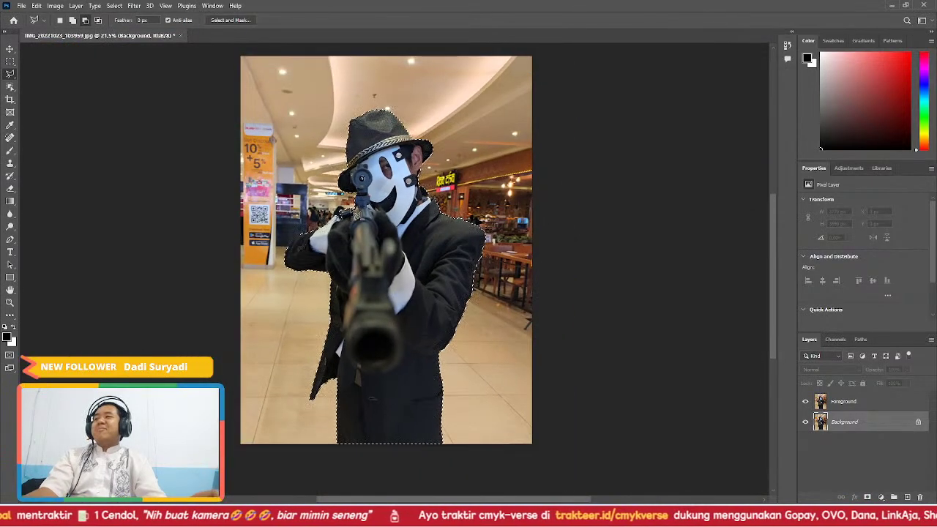
{"action": "scroll", "coordinate": [356, 214], "scroll_direction": "up", "scroll_amount": 2}
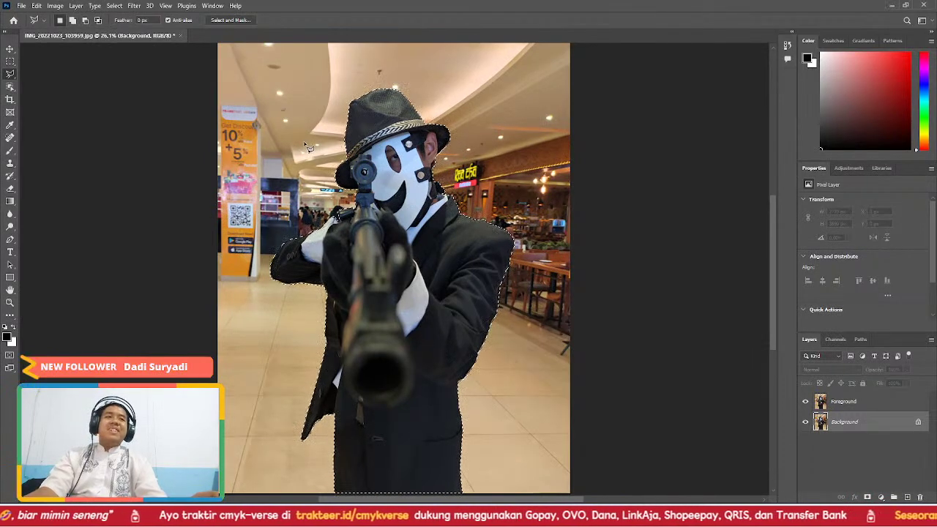
- Try a Content-Aware Fill of the selected man on the Background layer with automatic sampling, output to a new layer
{"action": "left_click", "coordinate": [123, 7]}
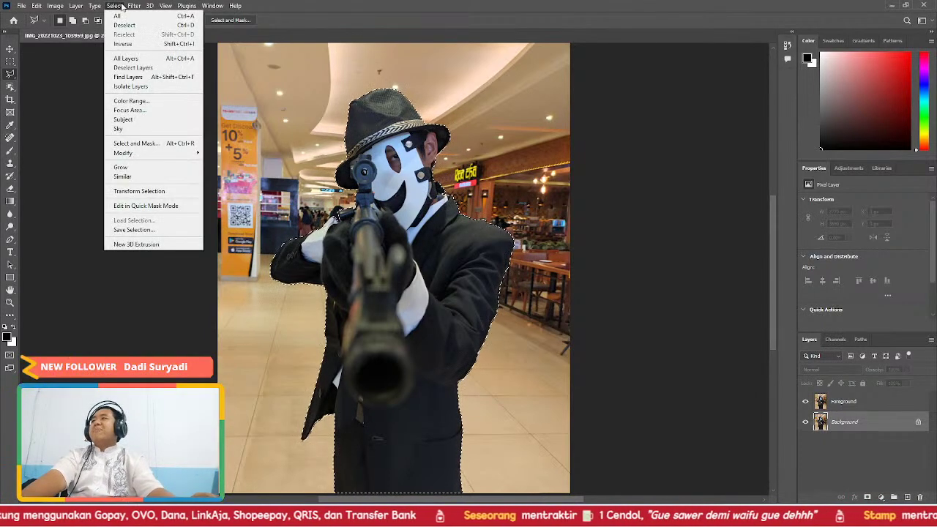
{"action": "mouse_move", "coordinate": [37, 6]}
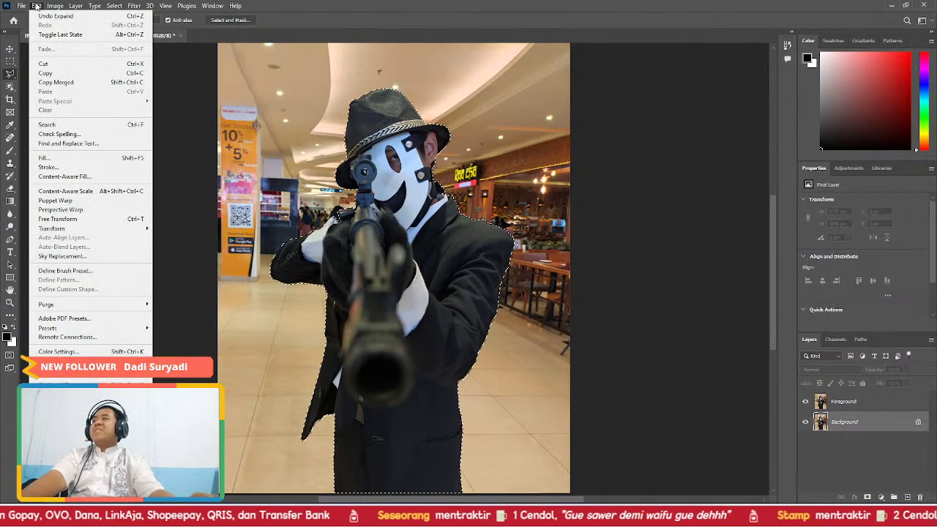
{"action": "left_click", "coordinate": [100, 177]}
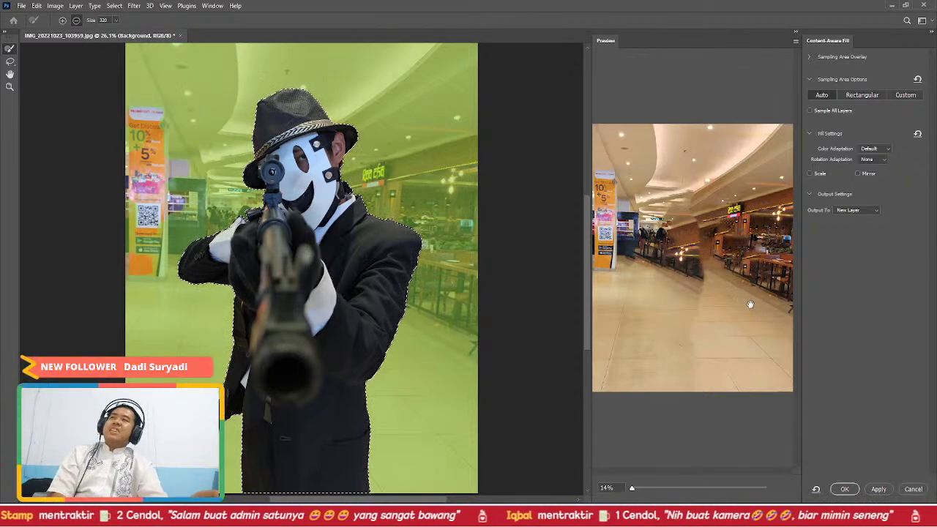
{"action": "left_click", "coordinate": [846, 489]}
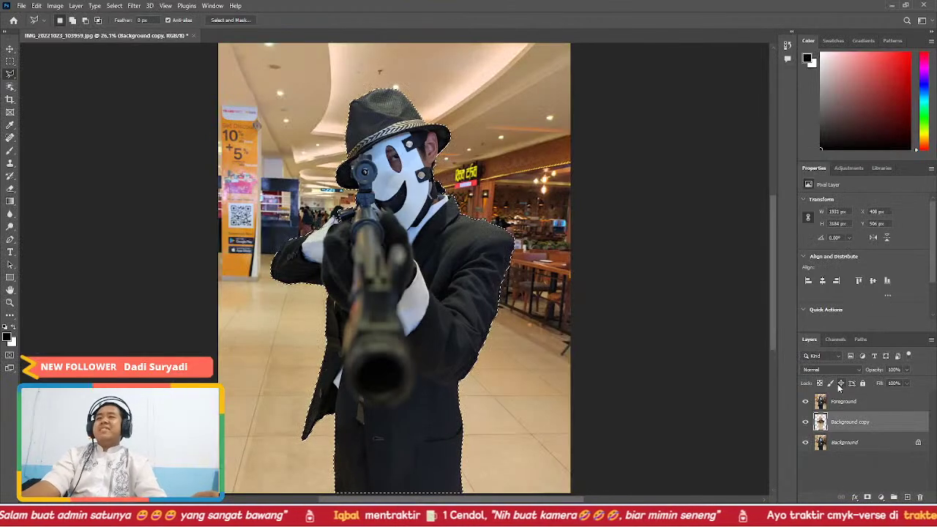
{"action": "key", "text": "ctrl+z"}
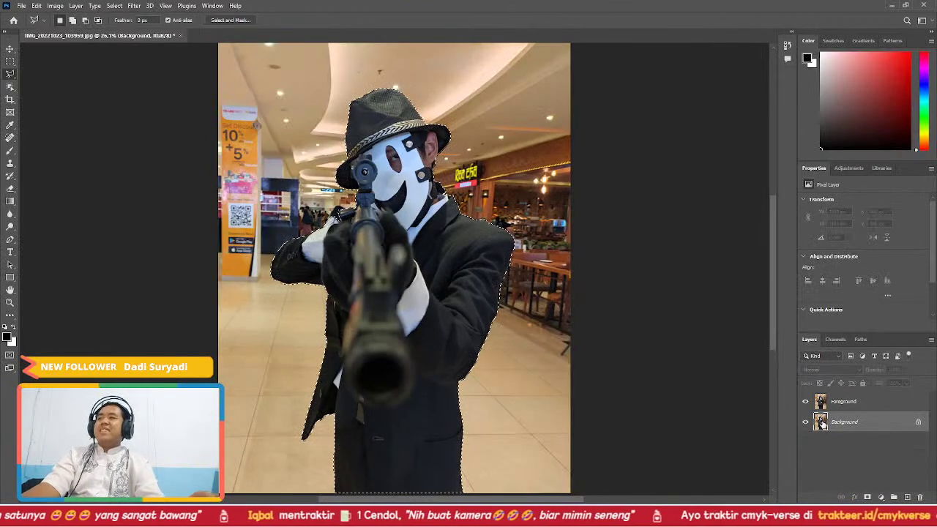
- Apply a Content-Aware Fill to the selected man on the Background layer, output to a duplicate layer
{"action": "left_click", "coordinate": [36, 6]}
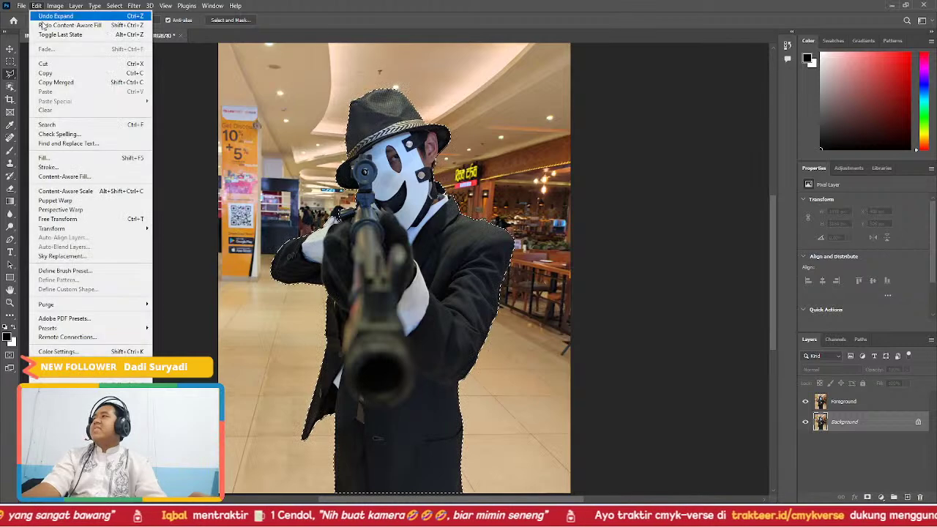
{"action": "left_click", "coordinate": [64, 176]}
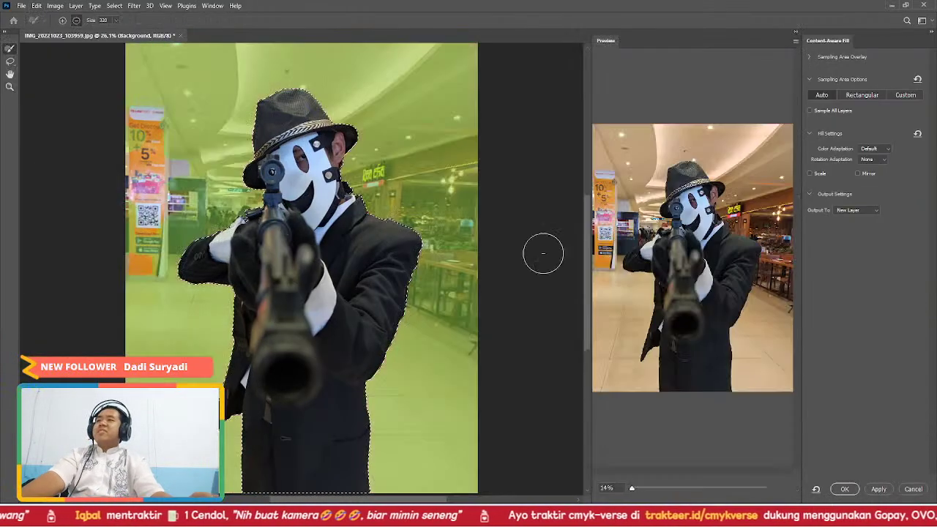
{"action": "left_click", "coordinate": [870, 211]}
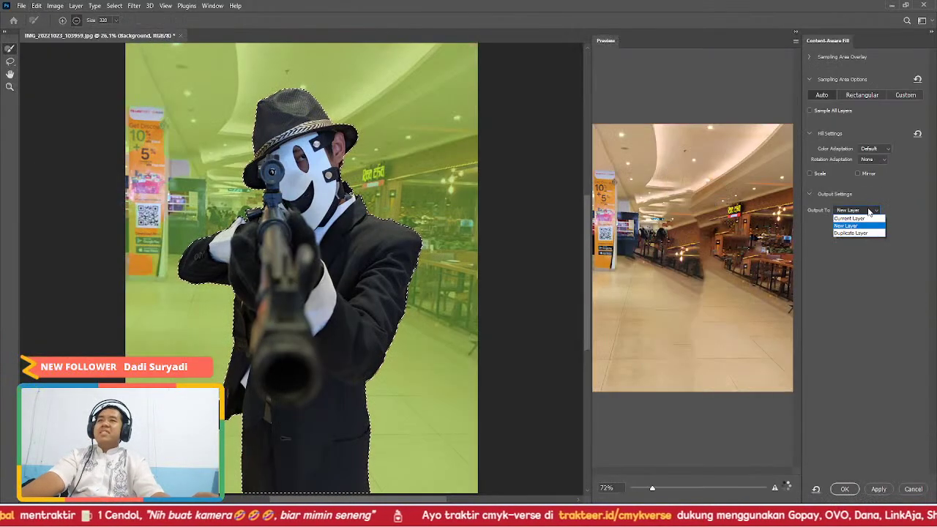
{"action": "left_click", "coordinate": [871, 233]}
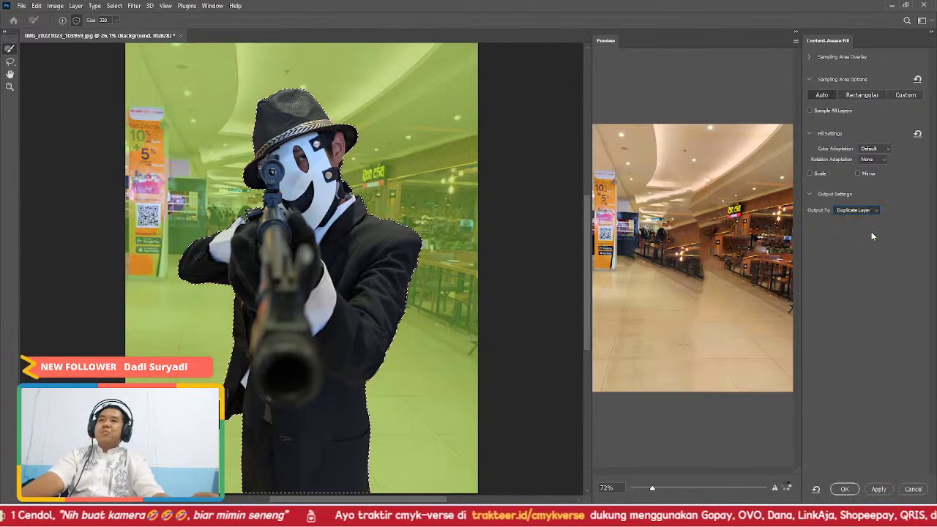
{"action": "left_click", "coordinate": [845, 489]}
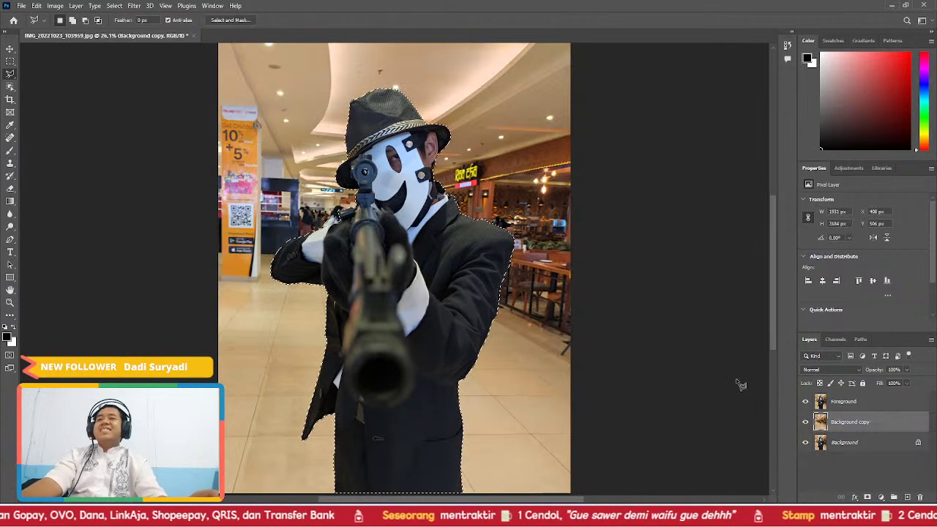
- Mask the Foreground layer with the man's selection and shrink the mask using the Minimum filter with a 5-pixel radius, preserving squareness
{"action": "left_click", "coordinate": [824, 405]}
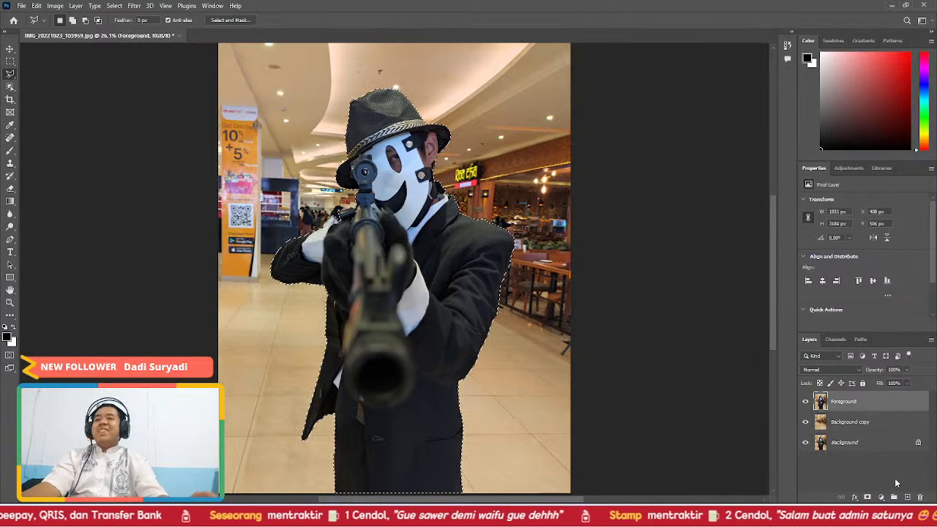
{"action": "left_click", "coordinate": [869, 498]}
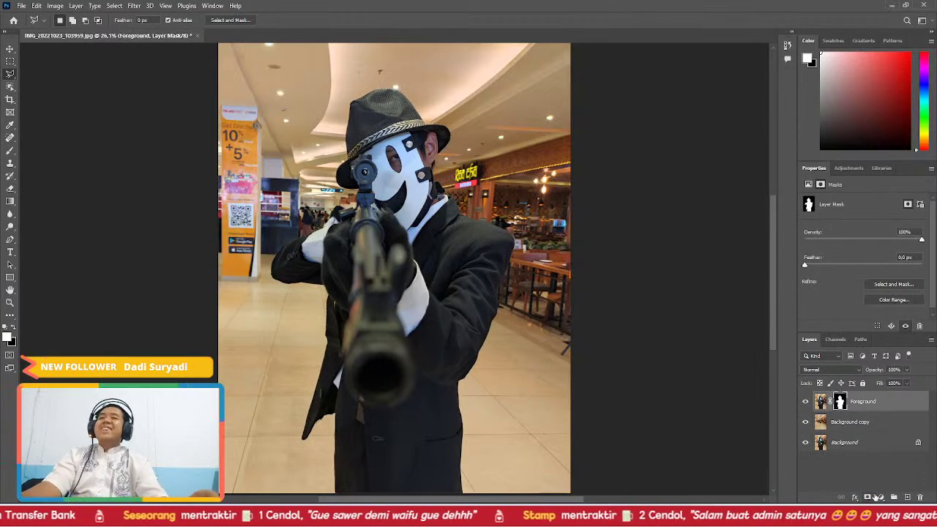
{"action": "left_click", "coordinate": [134, 6]}
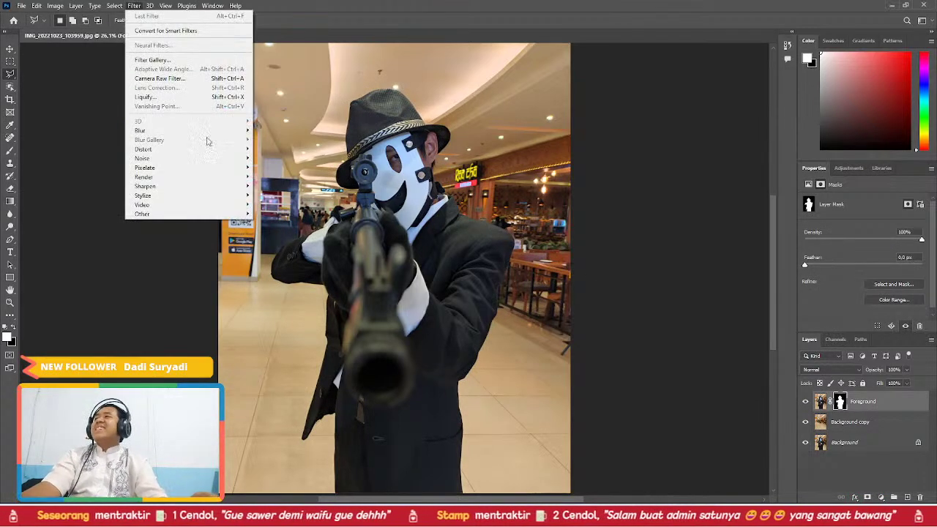
{"action": "mouse_move", "coordinate": [117, 11]}
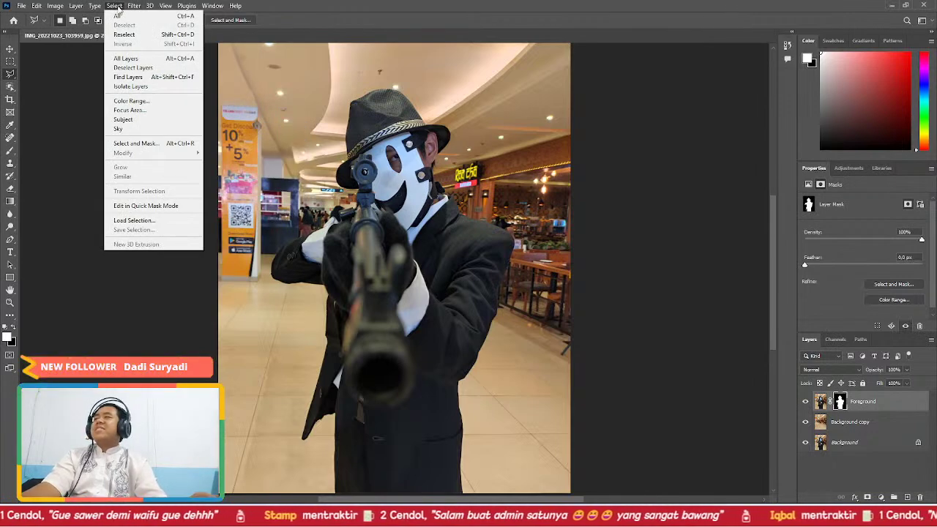
{"action": "mouse_move", "coordinate": [220, 214]}
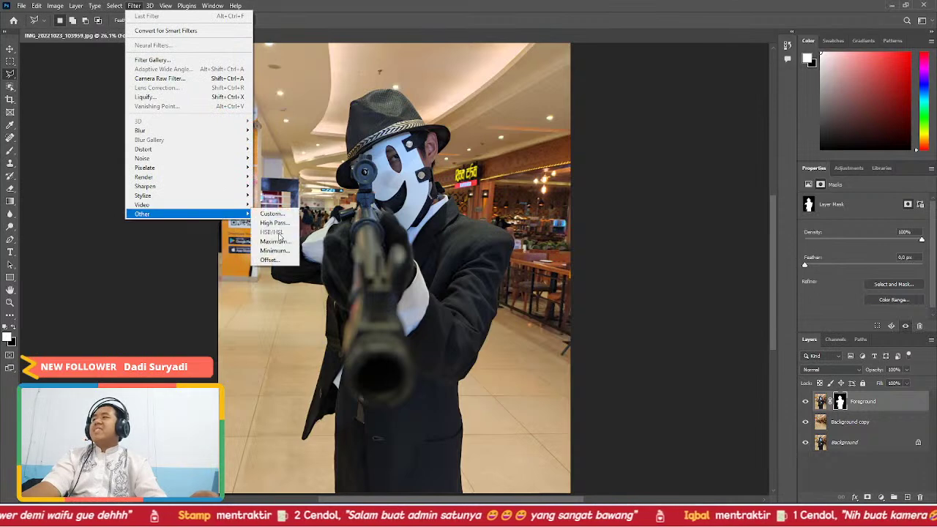
{"action": "left_click", "coordinate": [291, 250]}
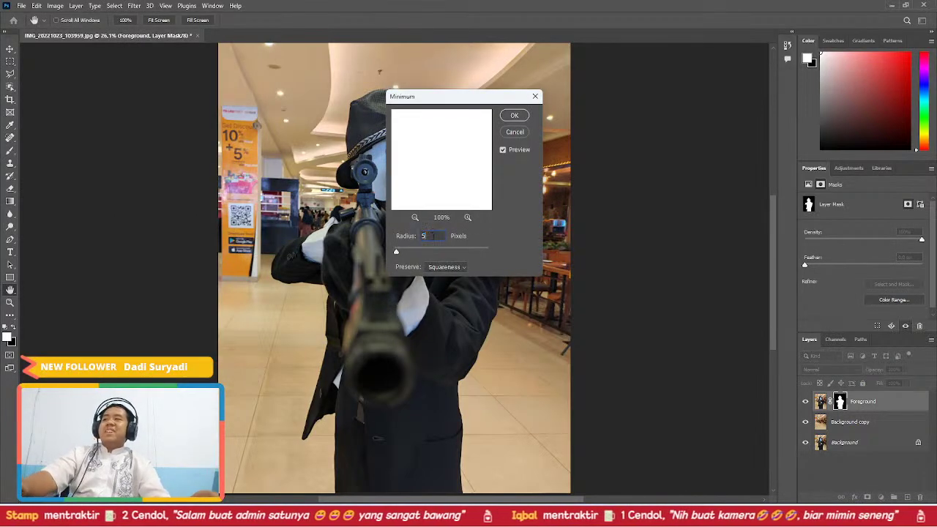
{"action": "left_click", "coordinate": [515, 115]}
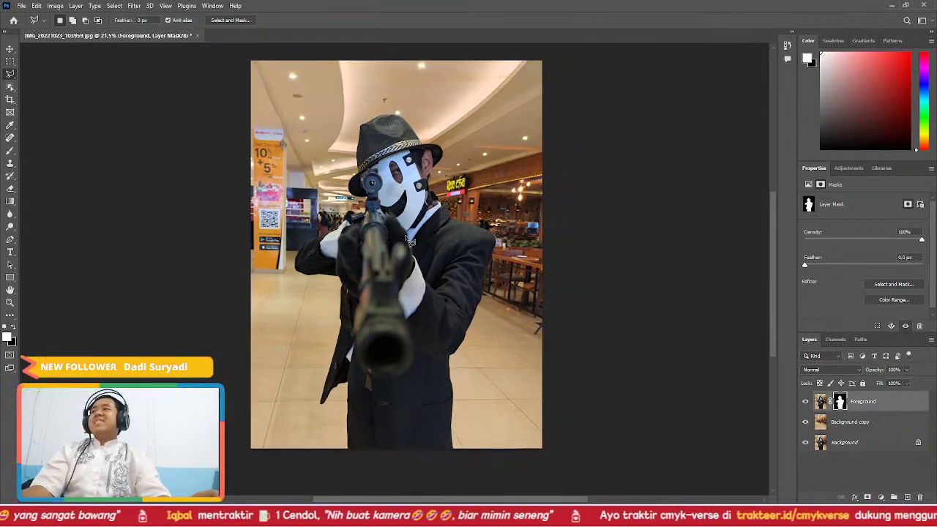
- Examine the masked man's edges around the hat, mask and shoulders against the filled background
{"action": "scroll", "coordinate": [410, 241], "scroll_direction": "down", "scroll_amount": 1}
{"action": "scroll", "coordinate": [411, 242], "scroll_direction": "up", "scroll_amount": 5}
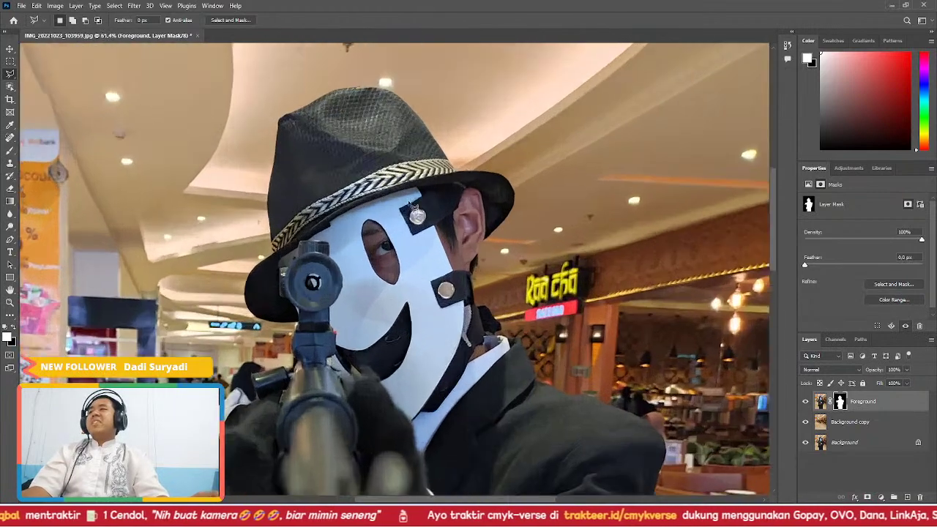
{"action": "scroll", "coordinate": [412, 205], "scroll_direction": "up", "scroll_amount": 1}
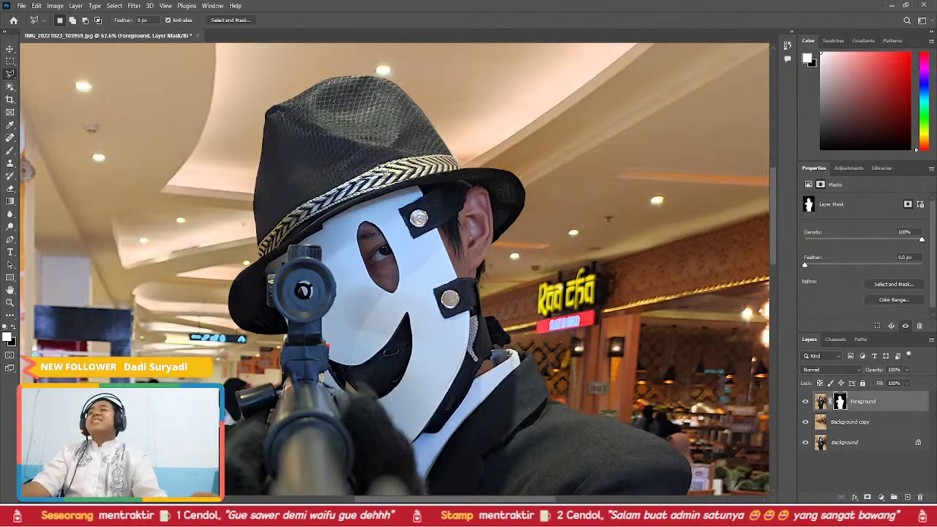
{"action": "scroll", "coordinate": [412, 171], "scroll_direction": "down", "scroll_amount": 3}
{"action": "scroll", "coordinate": [419, 187], "scroll_direction": "down", "scroll_amount": 1}
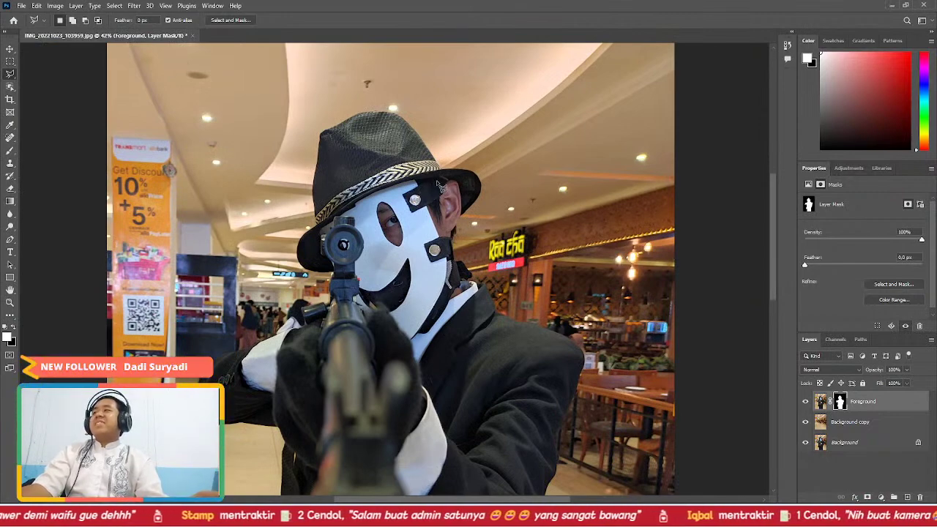
{"action": "scroll", "coordinate": [439, 185], "scroll_direction": "down", "scroll_amount": 2}
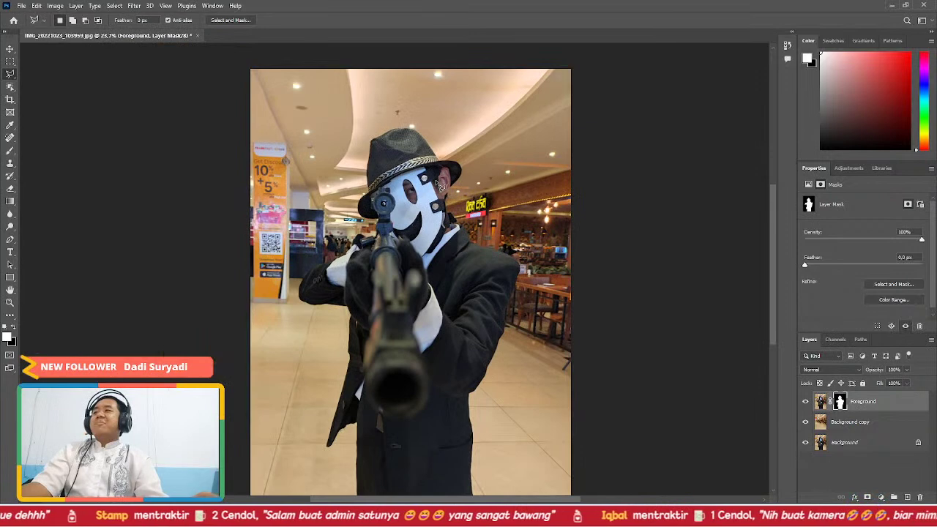
{"action": "scroll", "coordinate": [440, 186], "scroll_direction": "down", "scroll_amount": 1}
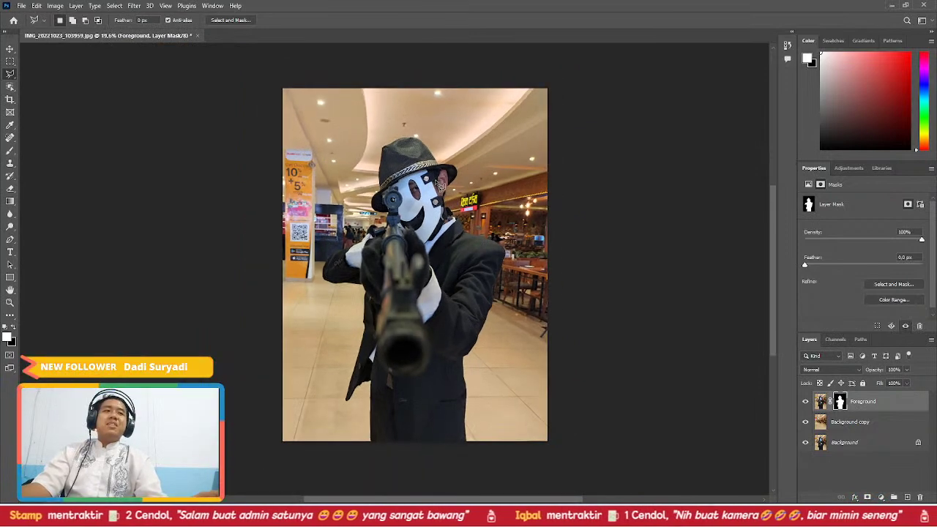
- Convert the Background copy layer to a smart object
{"action": "left_click", "coordinate": [852, 423]}
{"action": "right_click", "coordinate": [853, 425]}
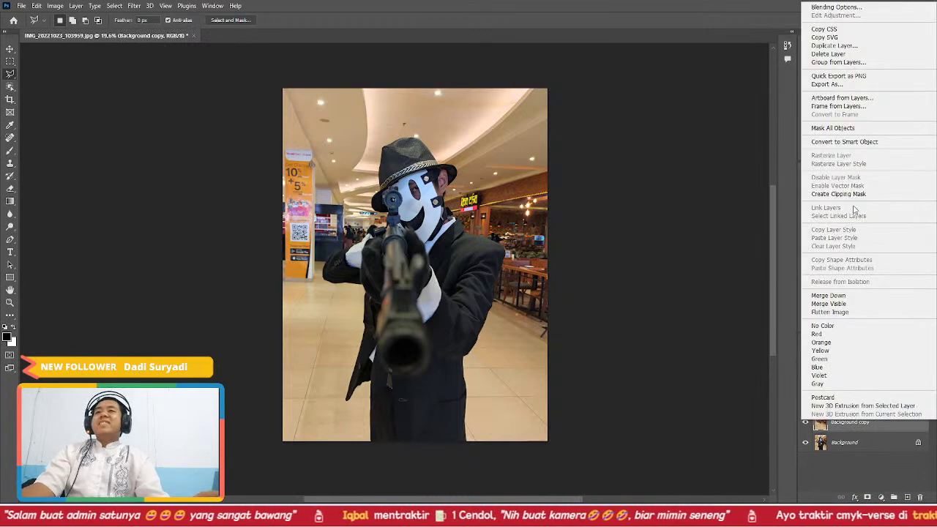
{"action": "left_click", "coordinate": [851, 143]}
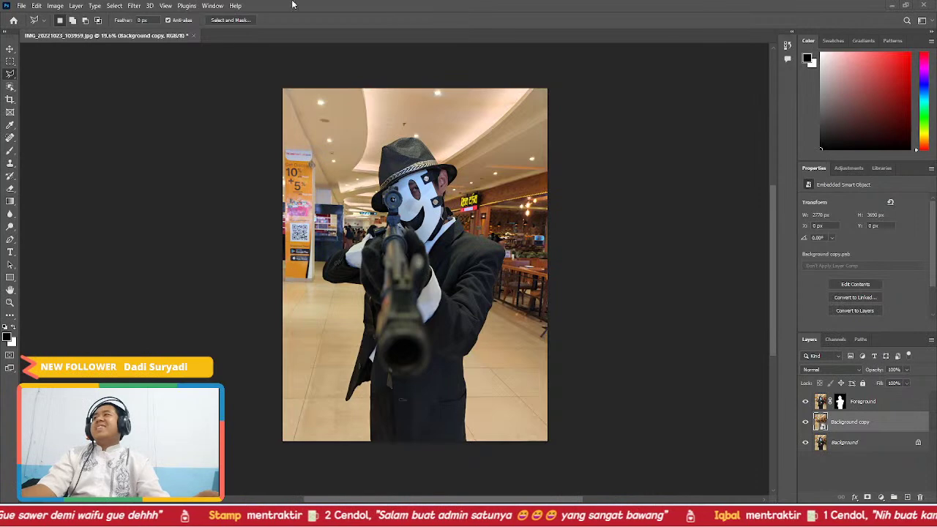
- Start a Tilt-Shift blur on the Background copy, placing its focus centre just below the photo and its upper transition line near the rifle muzzle
{"action": "left_click", "coordinate": [134, 5]}
{"action": "mouse_move", "coordinate": [213, 142]}
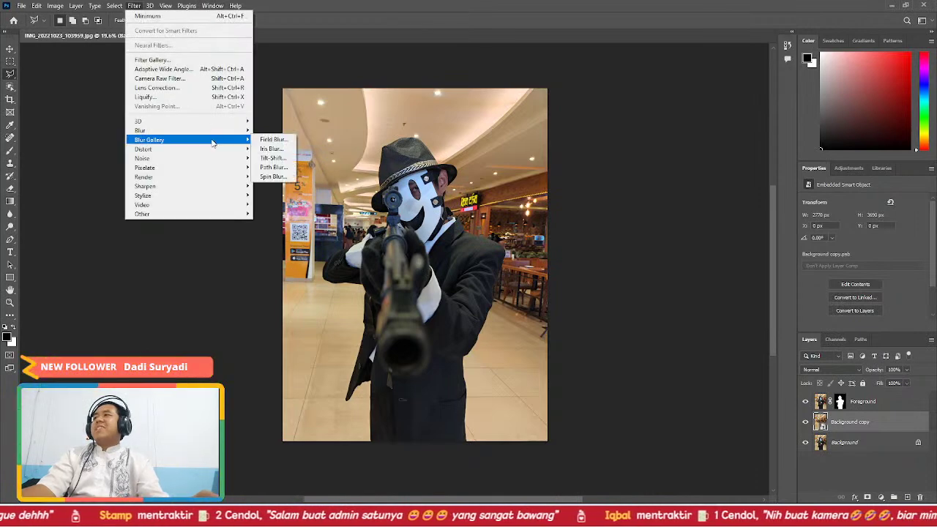
{"action": "left_click", "coordinate": [272, 159]}
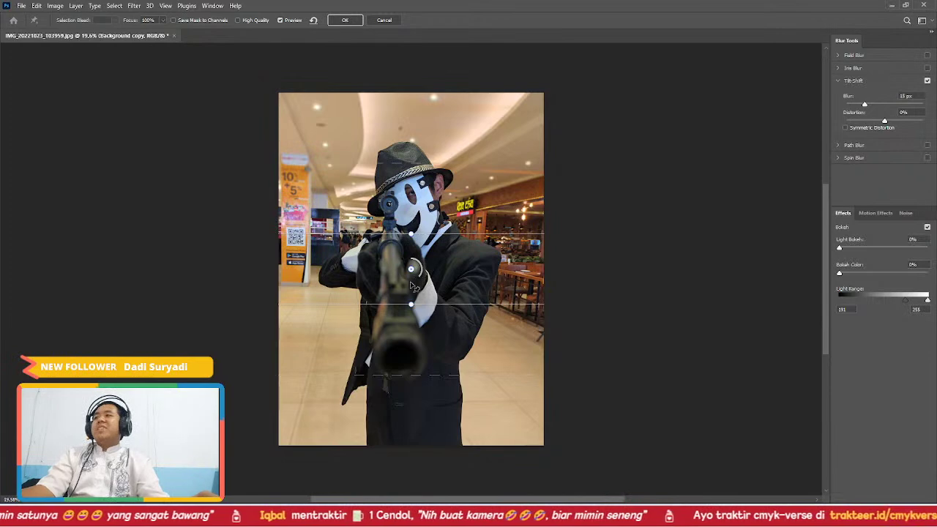
{"action": "left_click_drag", "start_coordinate": [414, 300], "coordinate": [422, 481]}
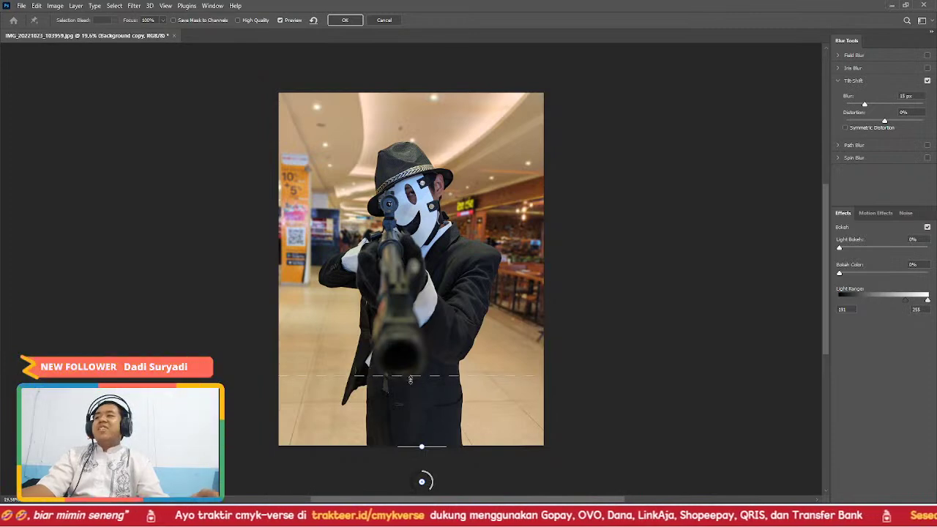
{"action": "left_click_drag", "start_coordinate": [410, 376], "coordinate": [408, 365]}
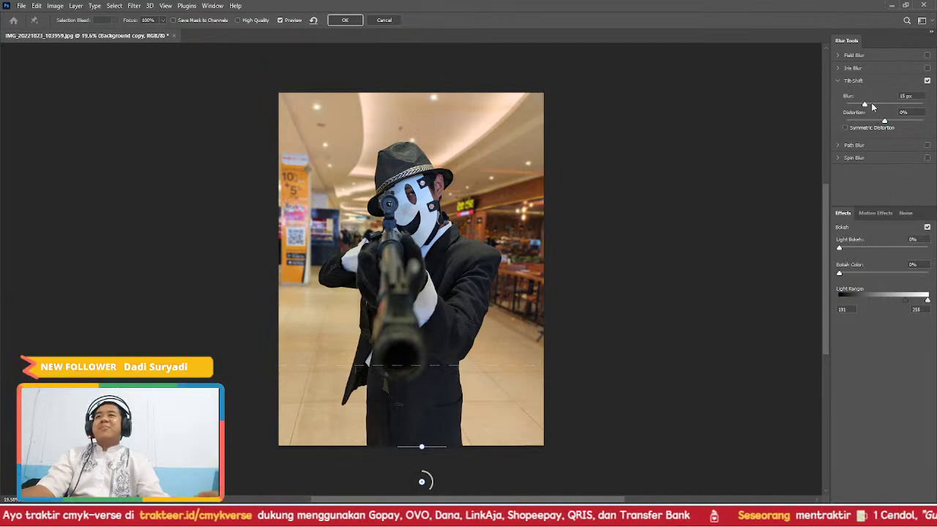
- Set the Tilt-Shift blur to 30 px, lower the upper transition line to the jacket's lower part, and apply the filter
{"action": "left_click_drag", "start_coordinate": [864, 104], "coordinate": [871, 104]}
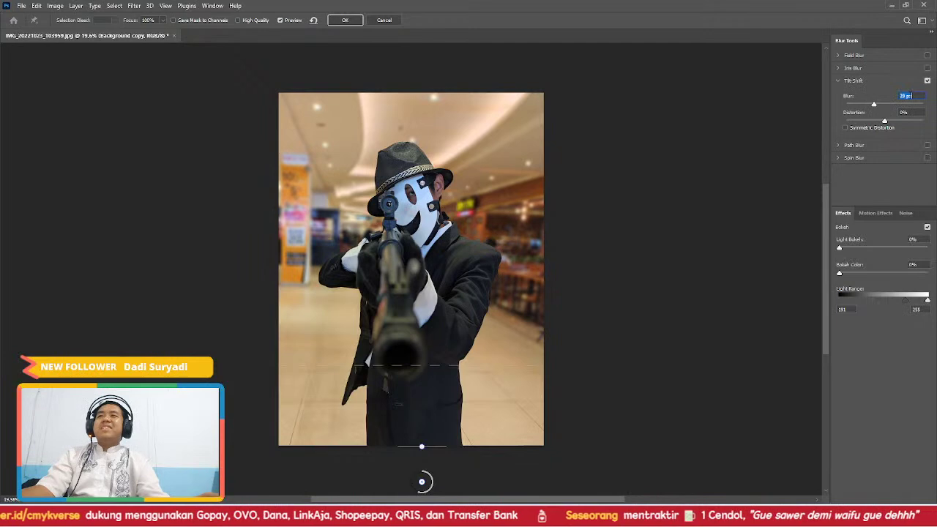
{"action": "left_click_drag", "start_coordinate": [398, 364], "coordinate": [403, 405]}
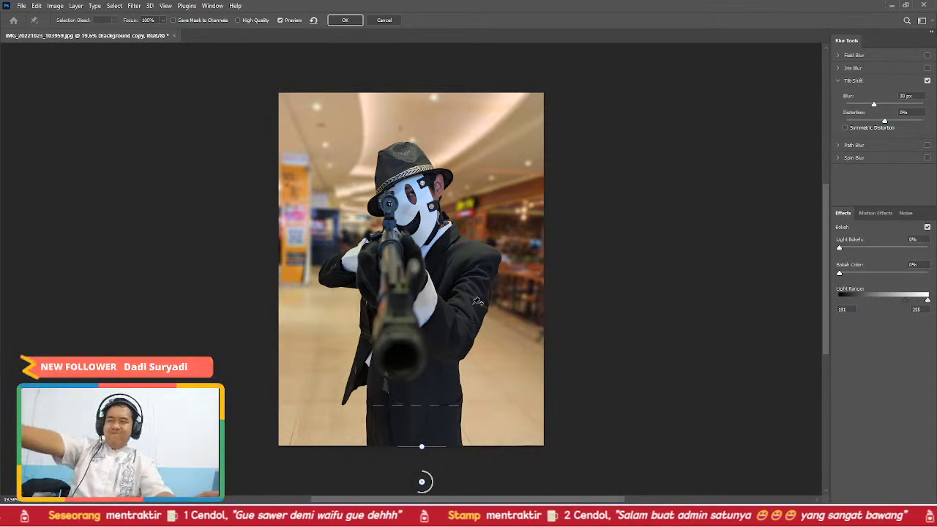
{"action": "left_click", "coordinate": [339, 24]}
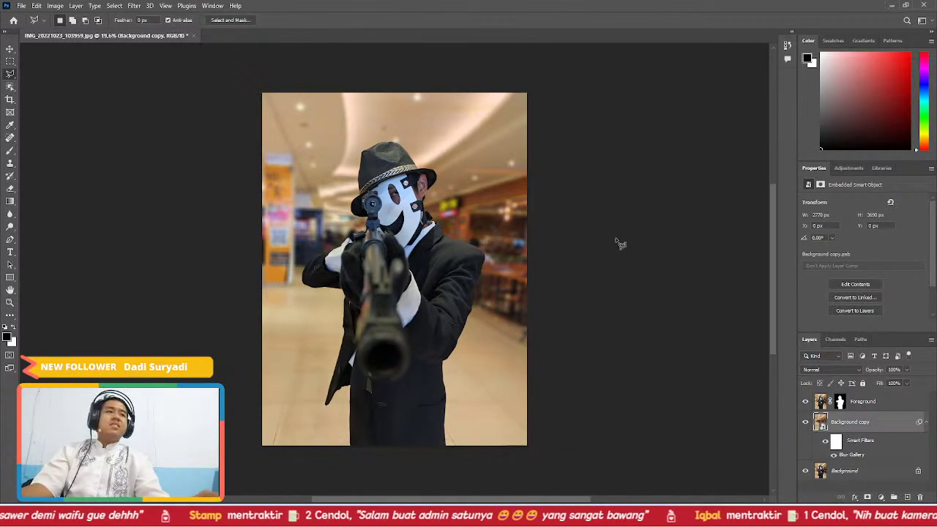
{"action": "scroll", "coordinate": [472, 268], "scroll_direction": "down", "scroll_amount": 2}
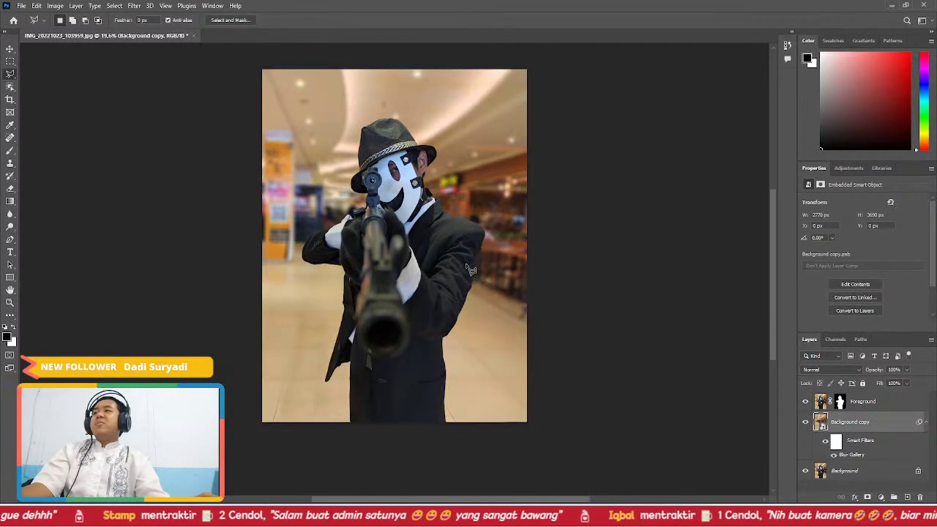
{"action": "scroll", "coordinate": [469, 269], "scroll_direction": "down", "scroll_amount": 2}
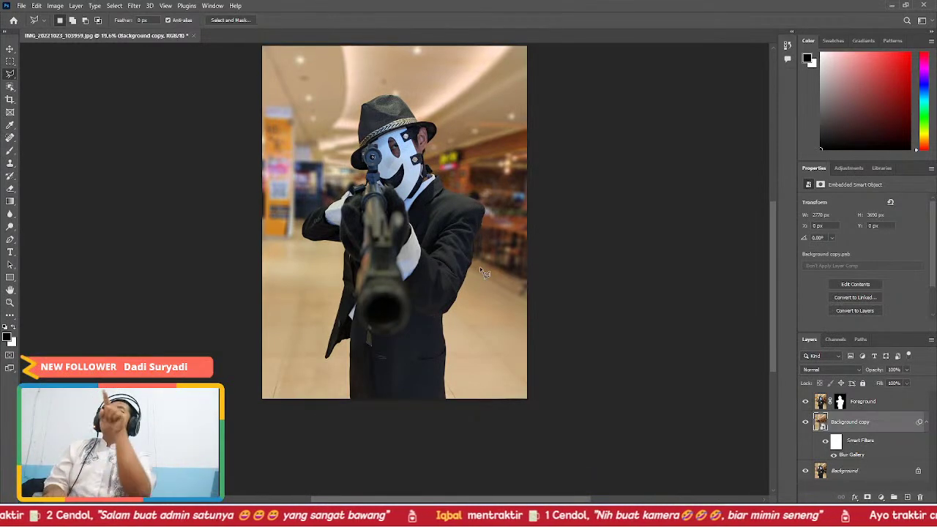
{"action": "scroll", "coordinate": [482, 268], "scroll_direction": "up", "scroll_amount": 3}
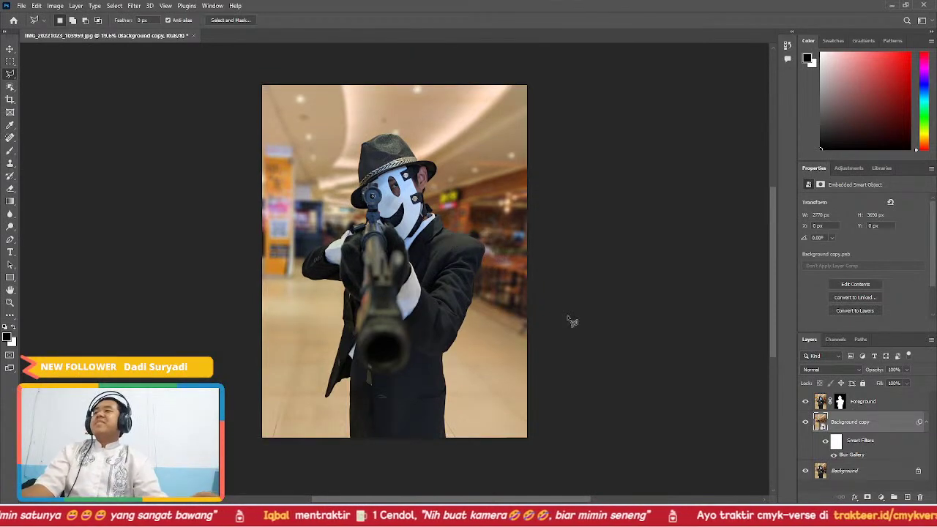
{"action": "left_click", "coordinate": [884, 409]}
{"action": "left_click", "coordinate": [874, 424]}
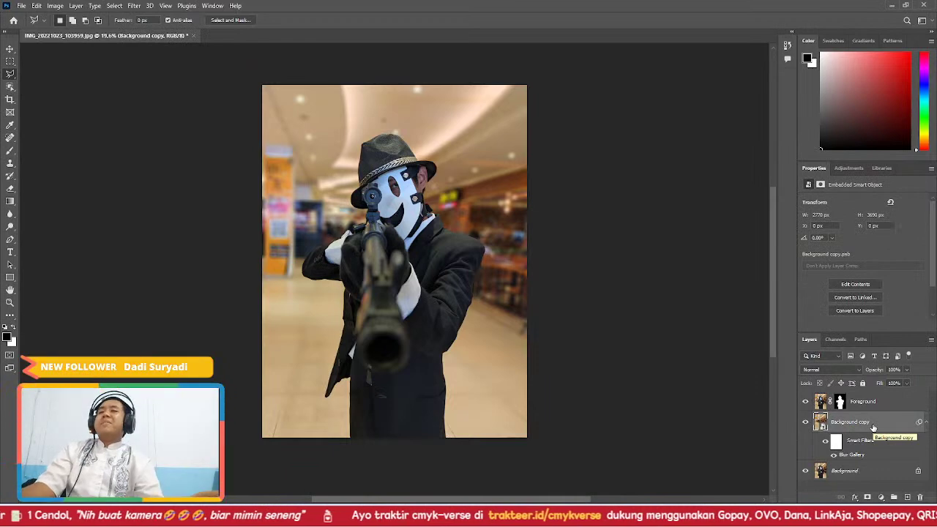
{"action": "left_click", "coordinate": [887, 403]}
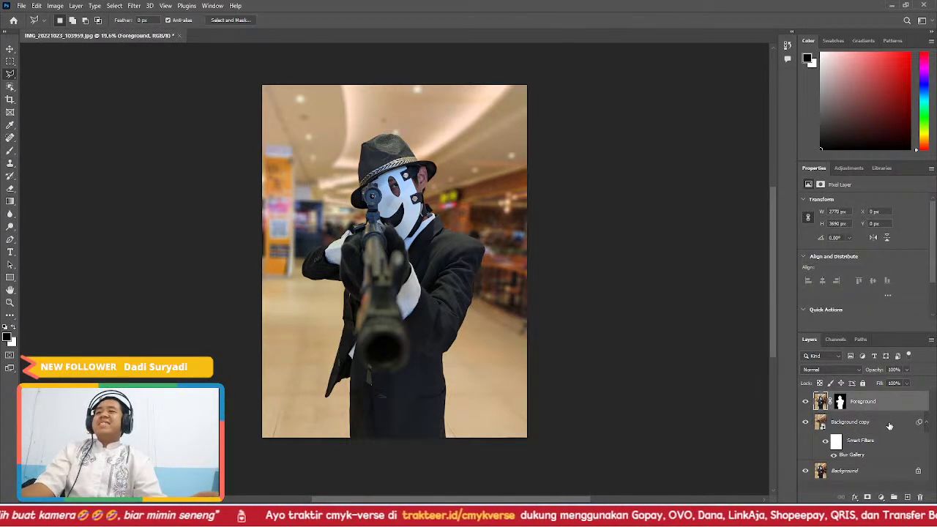
{"action": "left_click", "coordinate": [890, 426]}
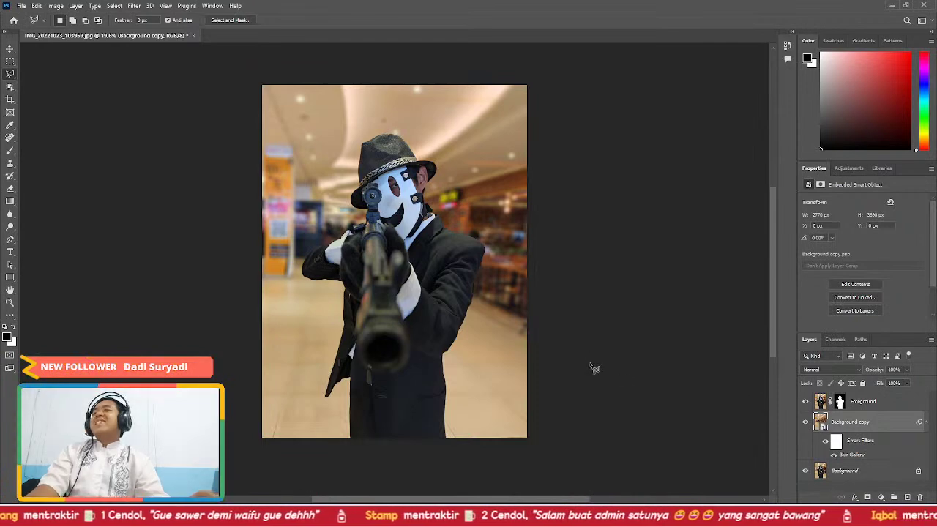
- Add a Levels adjustment layer directly above the Foreground layer
{"action": "left_click", "coordinate": [822, 403]}
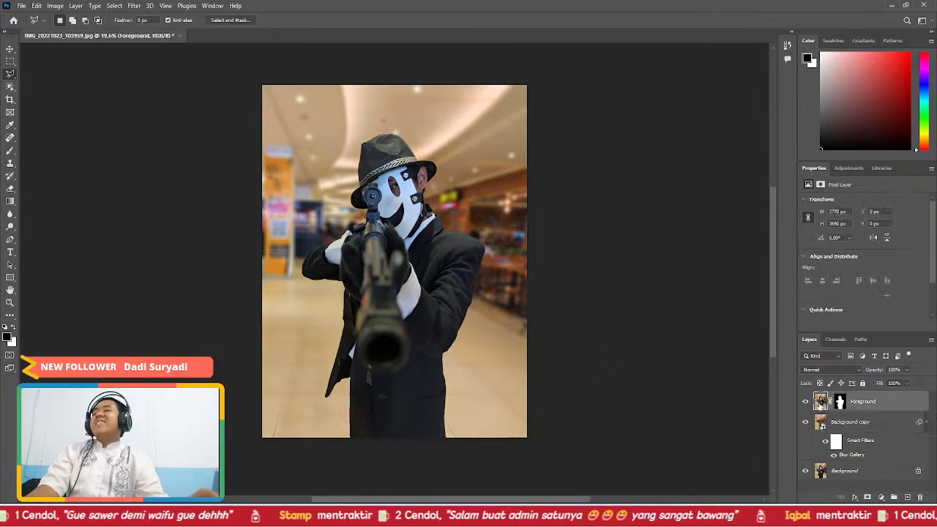
{"action": "left_click", "coordinate": [849, 168]}
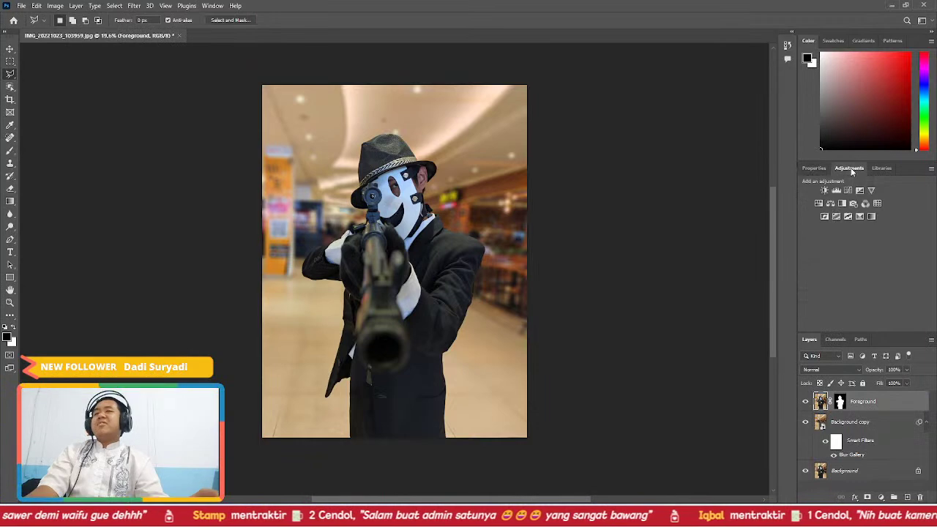
{"action": "left_click", "coordinate": [836, 190]}
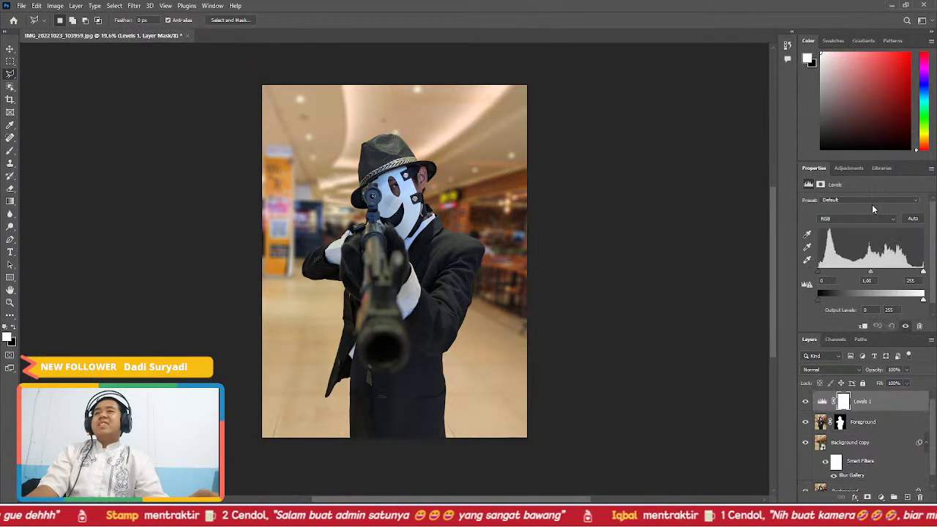
- Clip the Levels 1 adjustment to the Foreground layer, with the white input level at 222 and the midtones at 0.67
{"action": "left_click_drag", "start_coordinate": [924, 272], "coordinate": [908, 274]}
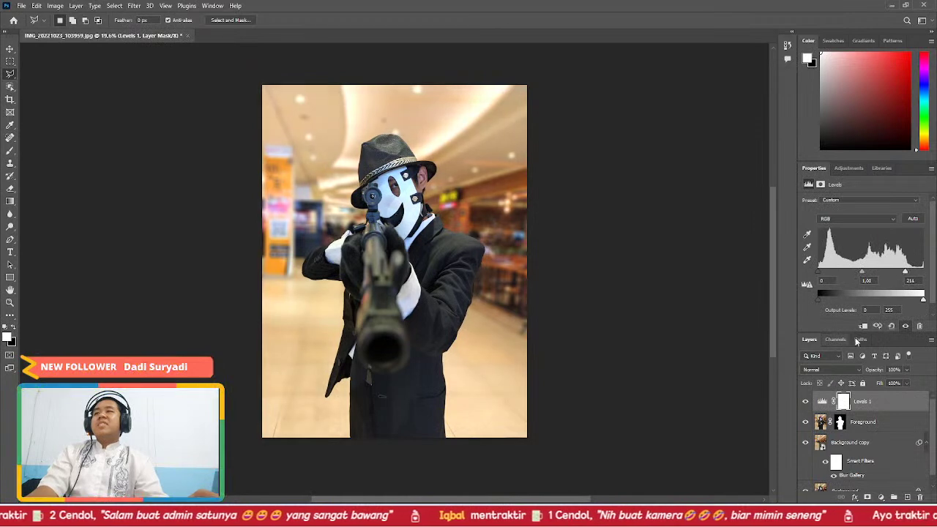
{"action": "left_click", "coordinate": [864, 326]}
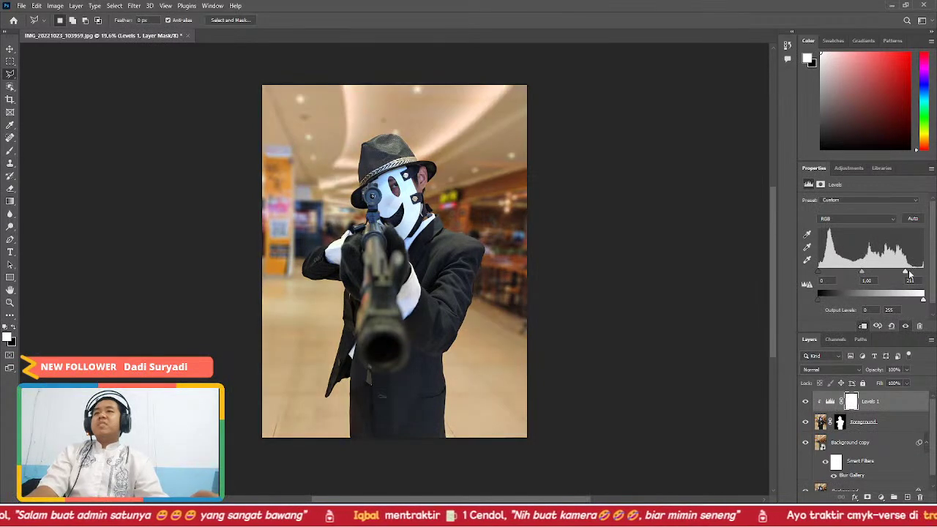
{"action": "left_click_drag", "start_coordinate": [907, 273], "coordinate": [871, 273]}
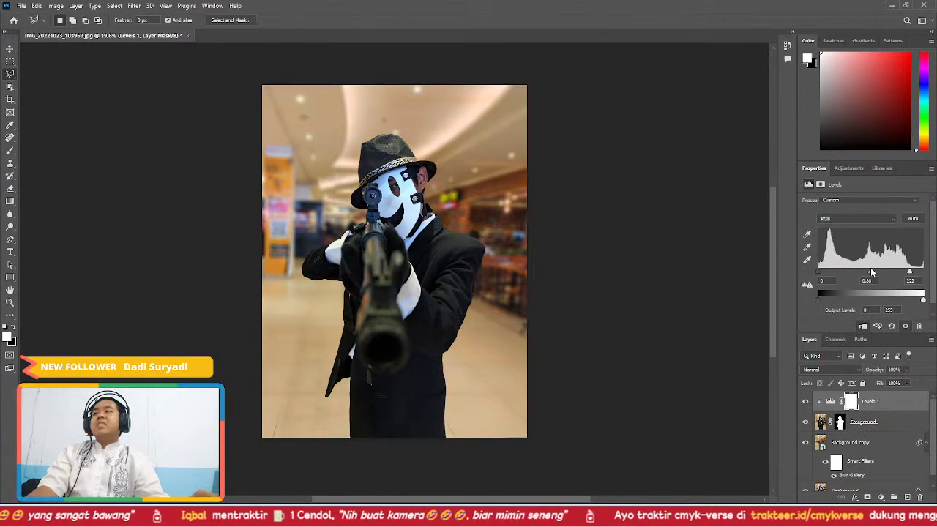
{"action": "left_click_drag", "start_coordinate": [873, 274], "coordinate": [876, 274]}
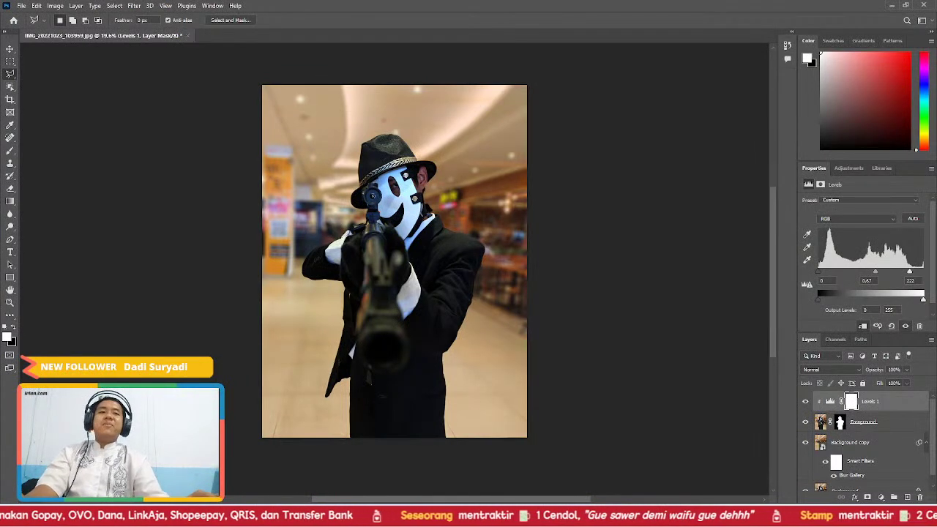
- Switch to the Chrome browser window
{"action": "key", "text": "alt+Tab"}
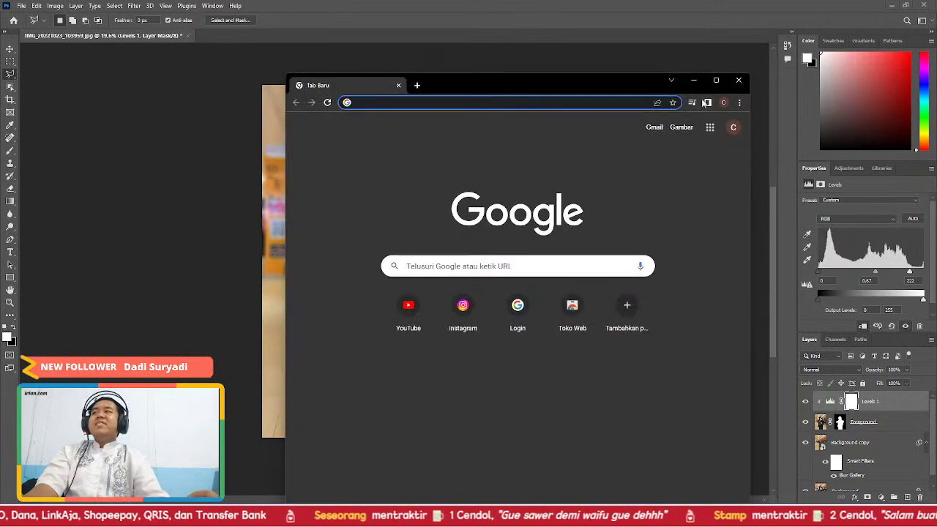
{"action": "type", "text": "st"}
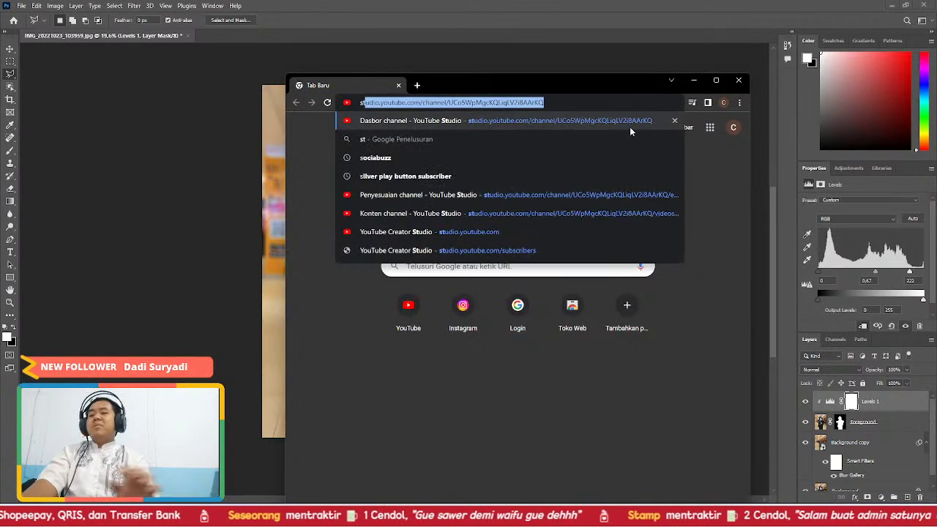
{"action": "type", "text": "wea"}
{"action": "key", "text": "BackSpace"}
{"action": "key", "text": "BackSpace"}
{"action": "key", "text": "BackSpace"}
{"action": "type", "text": "t"}
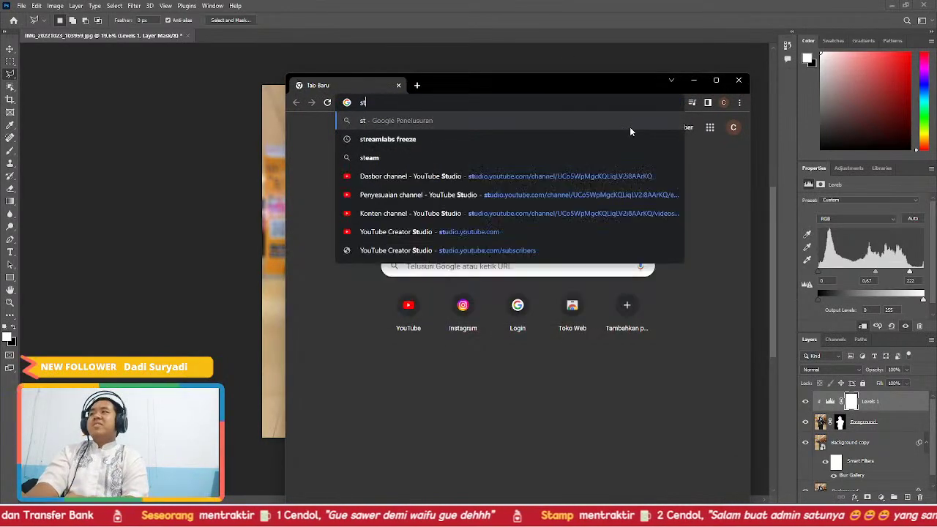
{"action": "type", "text": "re"}
{"action": "key", "text": "BackSpace"}
{"action": "key", "text": "BackSpace"}
{"action": "key", "text": "BackSpace"}
{"action": "key", "text": "BackSpace"}
{"action": "key", "text": "BackSpace"}
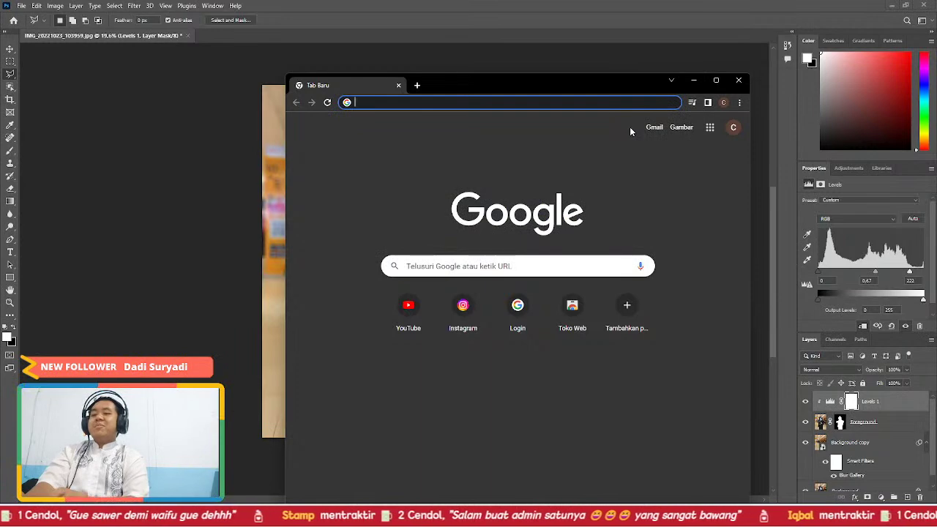
- Search Google for "sniper mask" and show the image results
{"action": "type", "text": "sniper mask"}
{"action": "key", "text": "Return"}
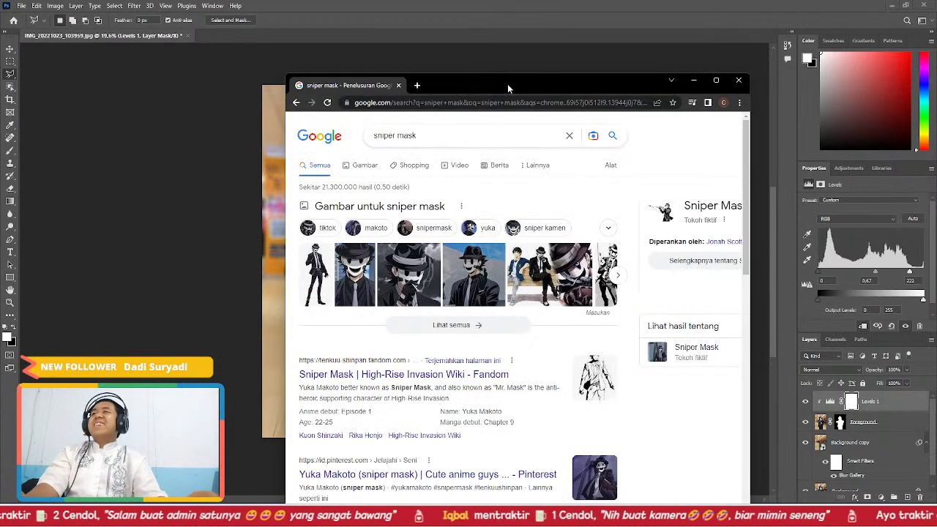
{"action": "left_click_drag", "start_coordinate": [509, 88], "coordinate": [545, 76]}
{"action": "left_click", "coordinate": [401, 155]}
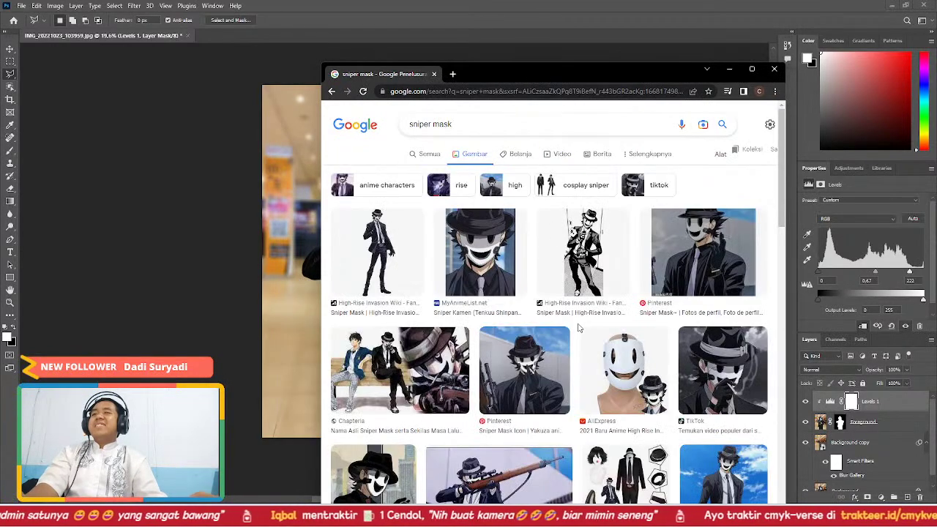
- Preview the Pinterest picture of the Sniper Mask character in a dark suit and tie, and return to the image results
{"action": "scroll", "coordinate": [580, 327], "scroll_direction": "down", "scroll_amount": 2}
{"action": "scroll", "coordinate": [710, 251], "scroll_direction": "up", "scroll_amount": 2}
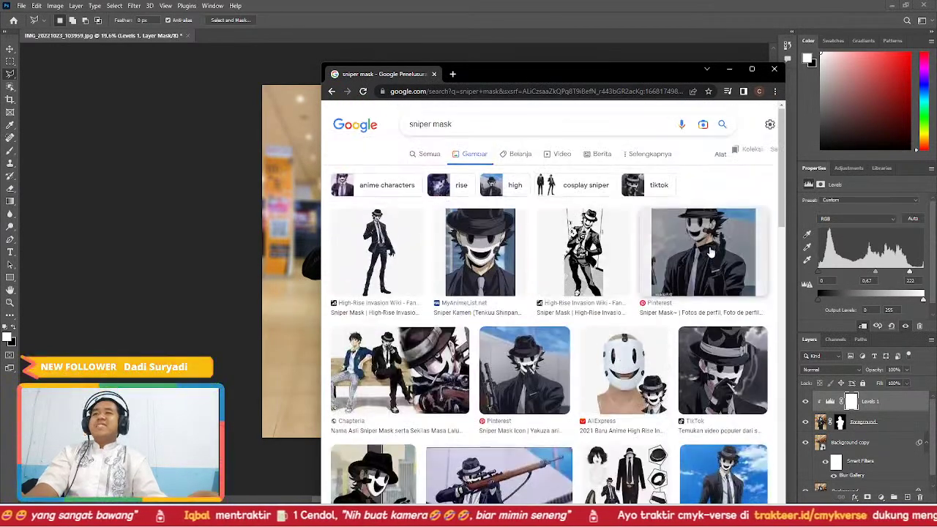
{"action": "left_click", "coordinate": [710, 251]}
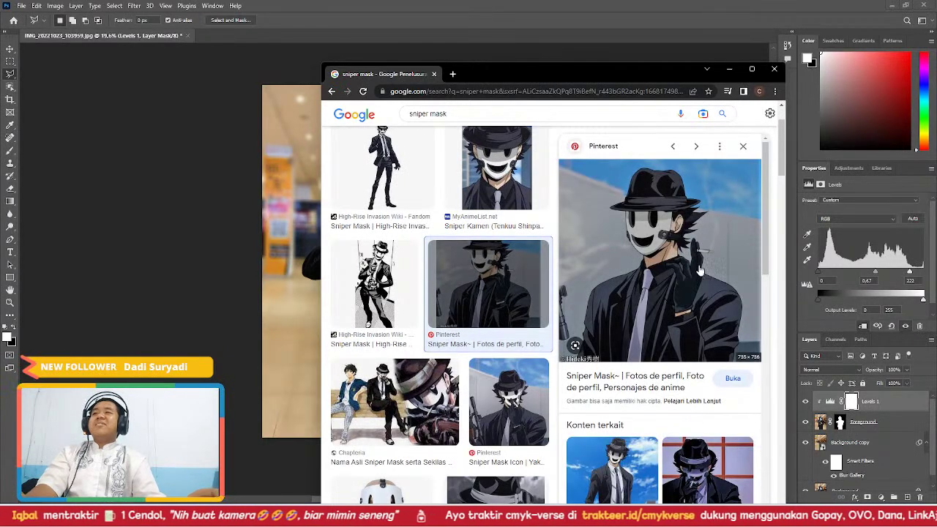
{"action": "scroll", "coordinate": [619, 291], "scroll_direction": "up", "scroll_amount": 1}
{"action": "scroll", "coordinate": [619, 292], "scroll_direction": "up", "scroll_amount": 3}
{"action": "left_click", "coordinate": [741, 226]}
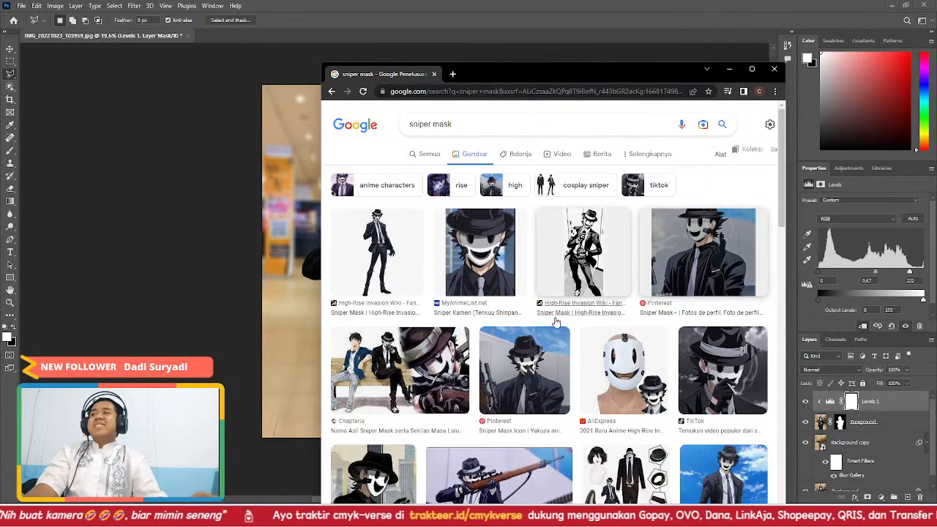
- Browse the Sniper Mask images, previewing the Chapteria bench picture, the Pinterest icon and a related close-up of the character with a rifle
{"action": "scroll", "coordinate": [555, 323], "scroll_direction": "down", "scroll_amount": 1}
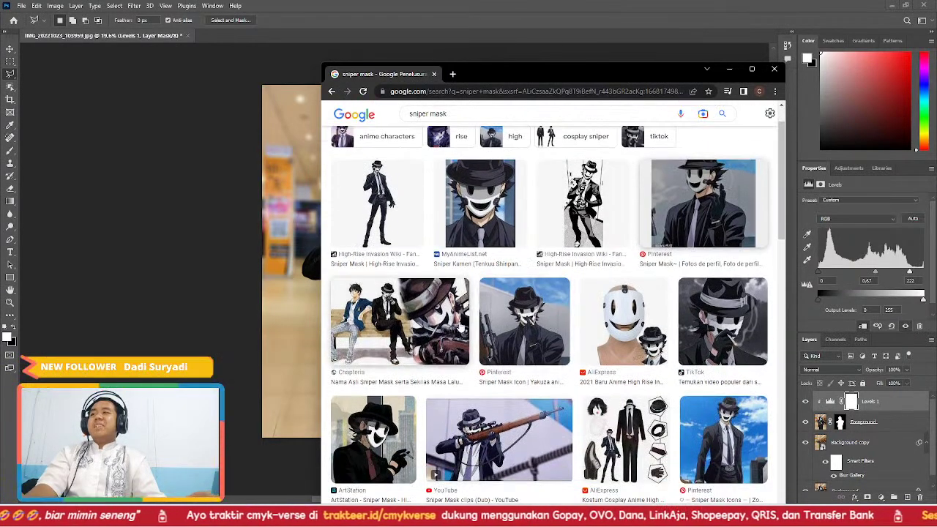
{"action": "left_click", "coordinate": [462, 328]}
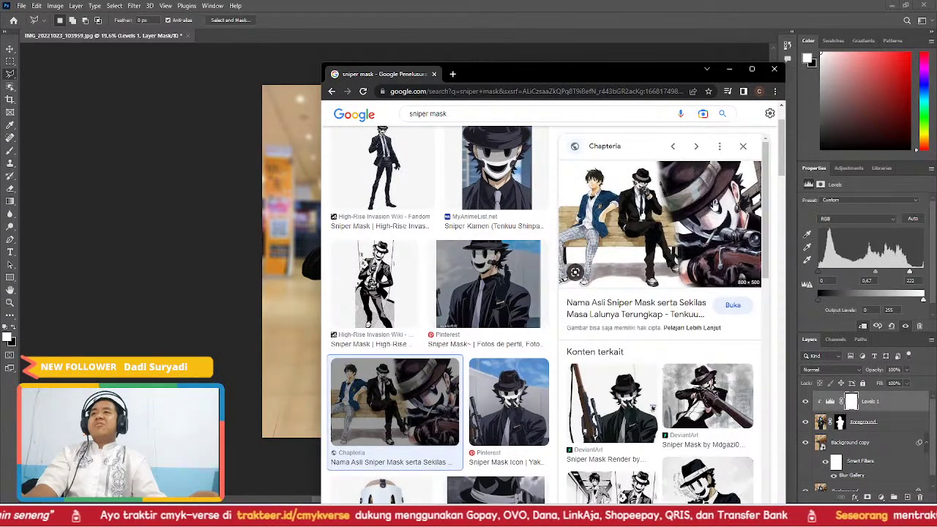
{"action": "left_click", "coordinate": [531, 389]}
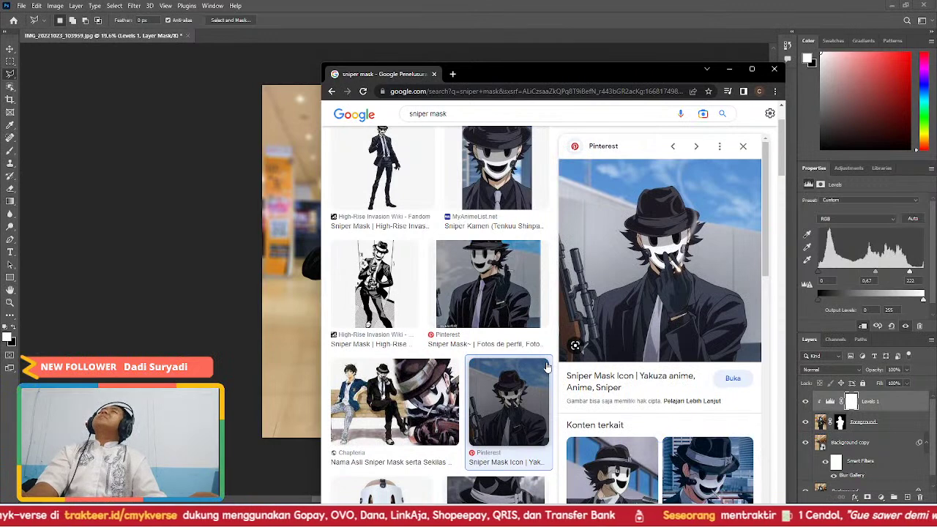
{"action": "scroll", "coordinate": [481, 366], "scroll_direction": "down", "scroll_amount": 1}
{"action": "scroll", "coordinate": [481, 366], "scroll_direction": "down", "scroll_amount": 4}
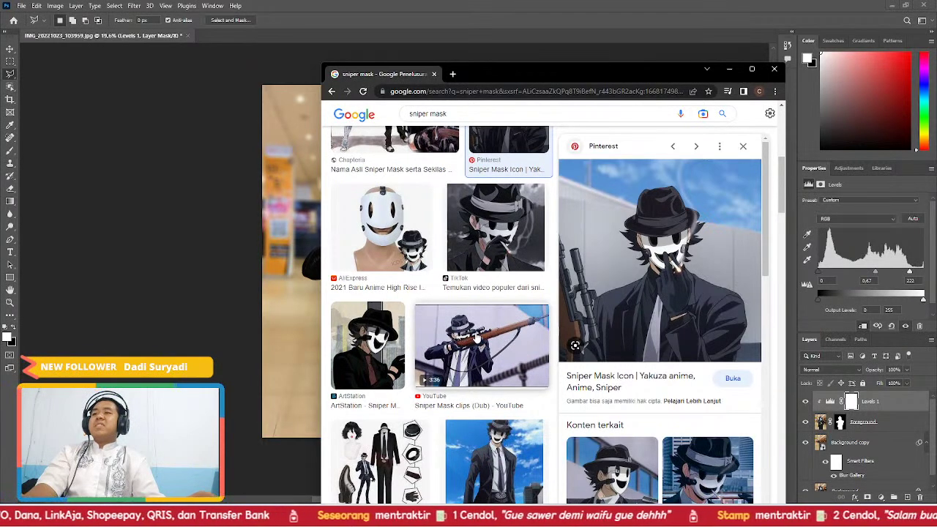
{"action": "scroll", "coordinate": [477, 339], "scroll_direction": "down", "scroll_amount": 2}
{"action": "left_click", "coordinate": [613, 469]}
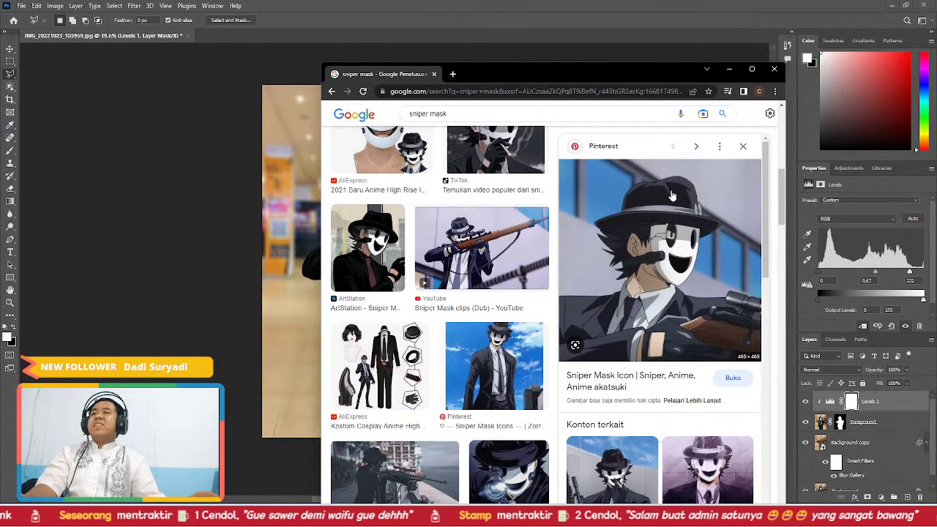
- Compare the previewed Sniper Mask reference with the composite by placing the browser beside it, and return to Photoshop
{"action": "left_click_drag", "start_coordinate": [637, 78], "coordinate": [840, 85]}
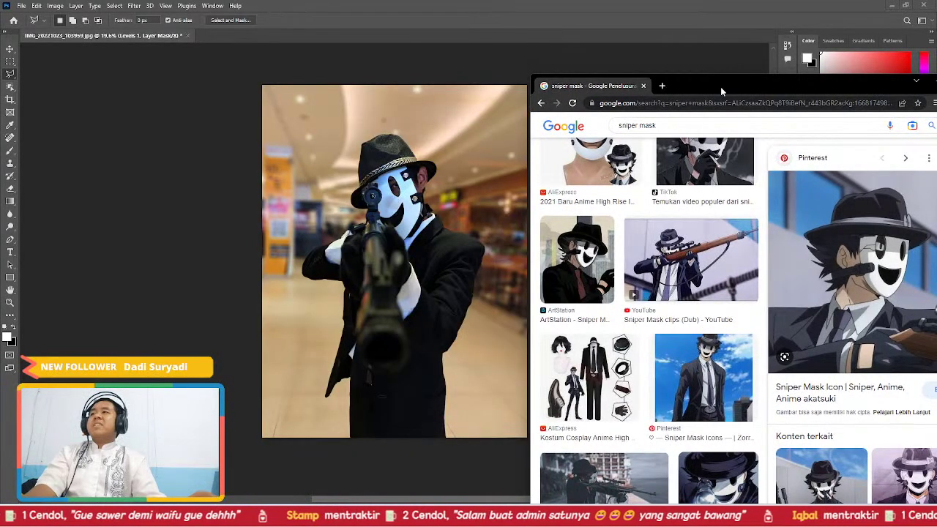
{"action": "left_click_drag", "start_coordinate": [721, 87], "coordinate": [476, 107]}
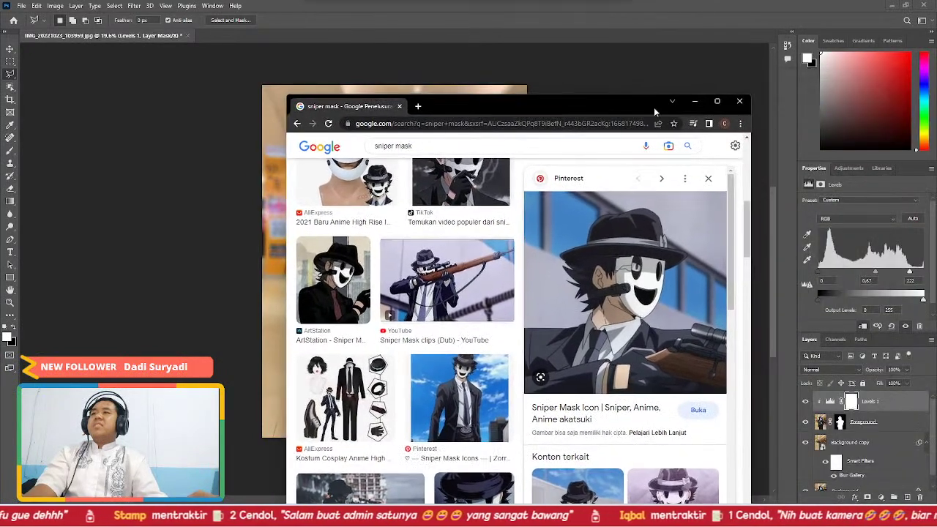
{"action": "left_click", "coordinate": [695, 101]}
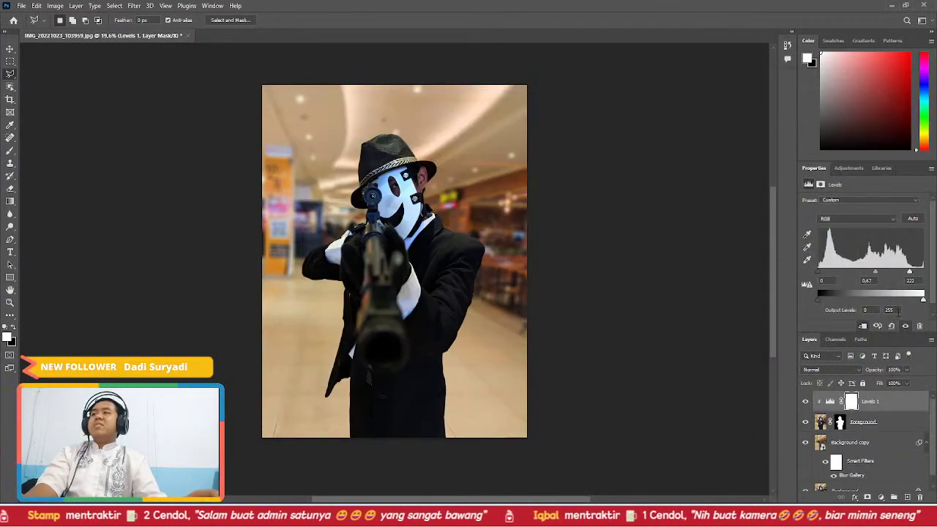
- Compare the masked man with and without the Levels 1 adjustment
{"action": "left_click", "coordinate": [807, 402]}
{"action": "left_click", "coordinate": [808, 402]}
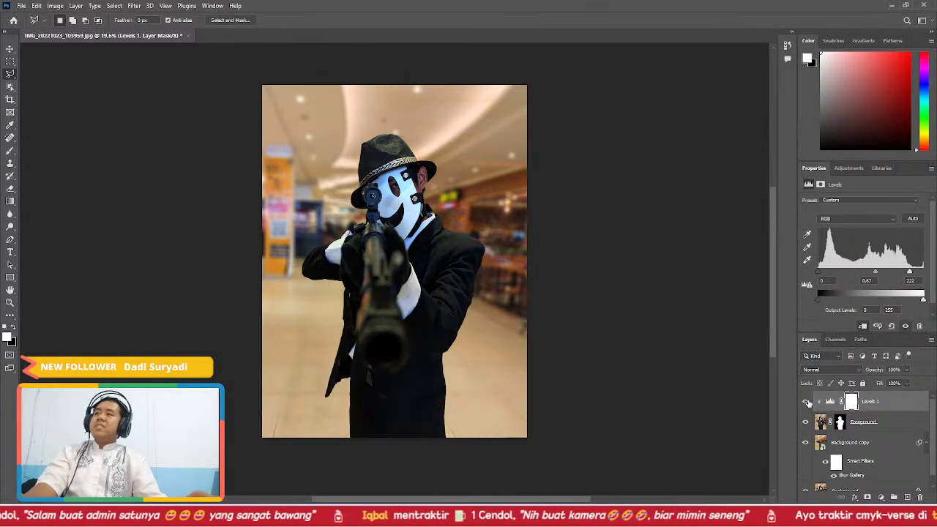
{"action": "left_click", "coordinate": [807, 402]}
{"action": "left_click", "coordinate": [807, 402]}
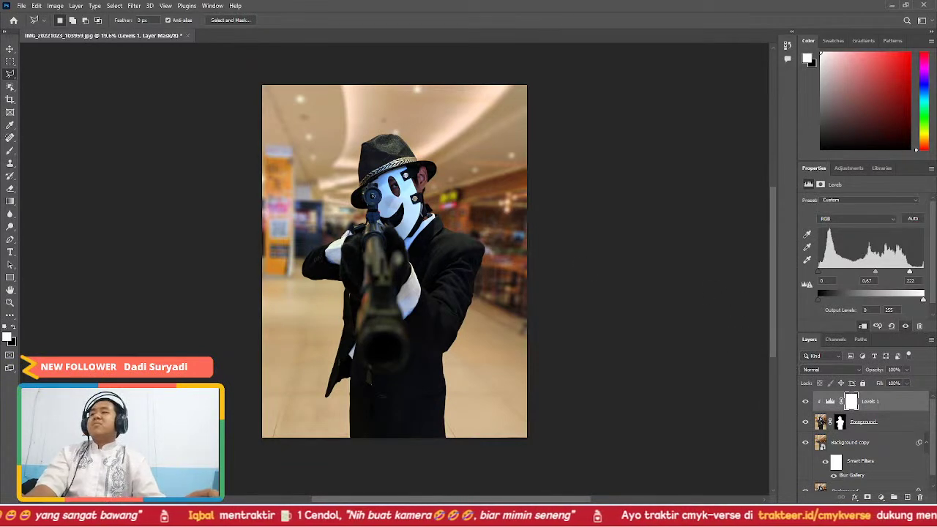
- Add a Color Lookup adjustment layer directly above the Background copy layer
{"action": "left_click", "coordinate": [821, 423]}
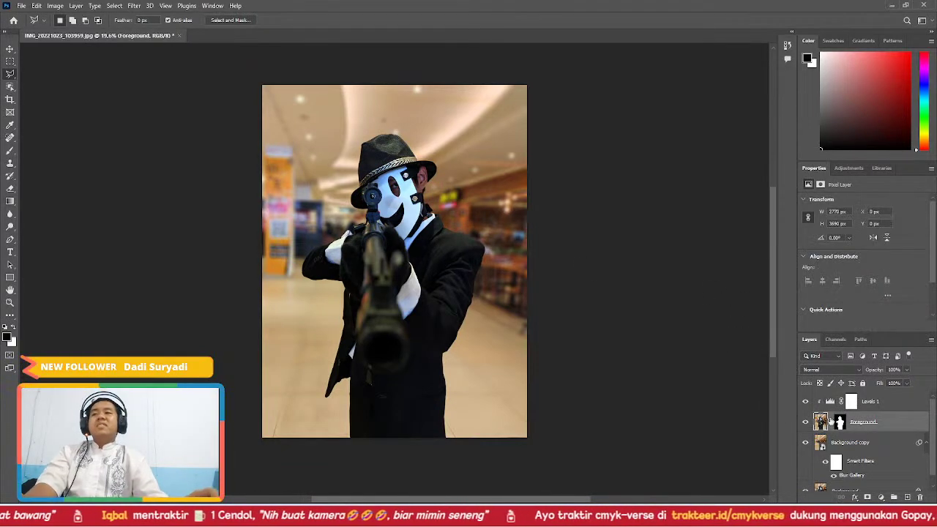
{"action": "left_click", "coordinate": [865, 446]}
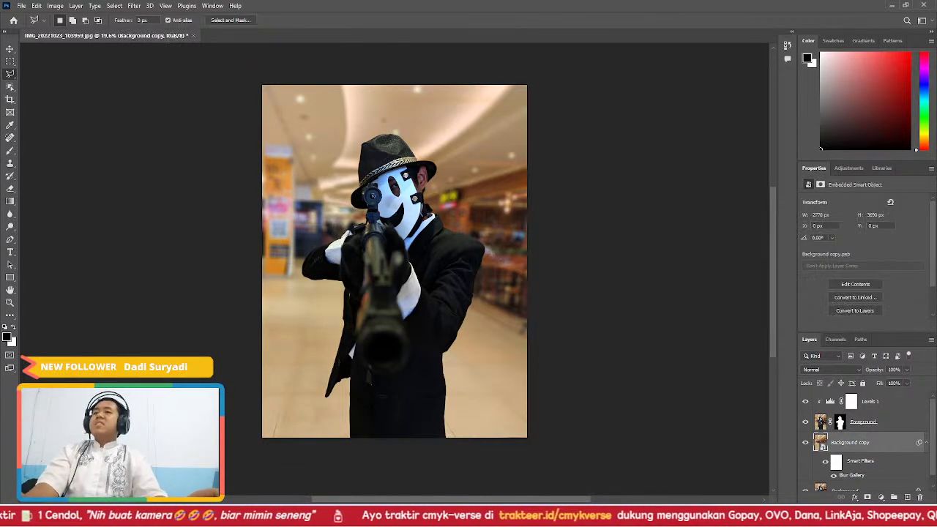
{"action": "left_click", "coordinate": [859, 170]}
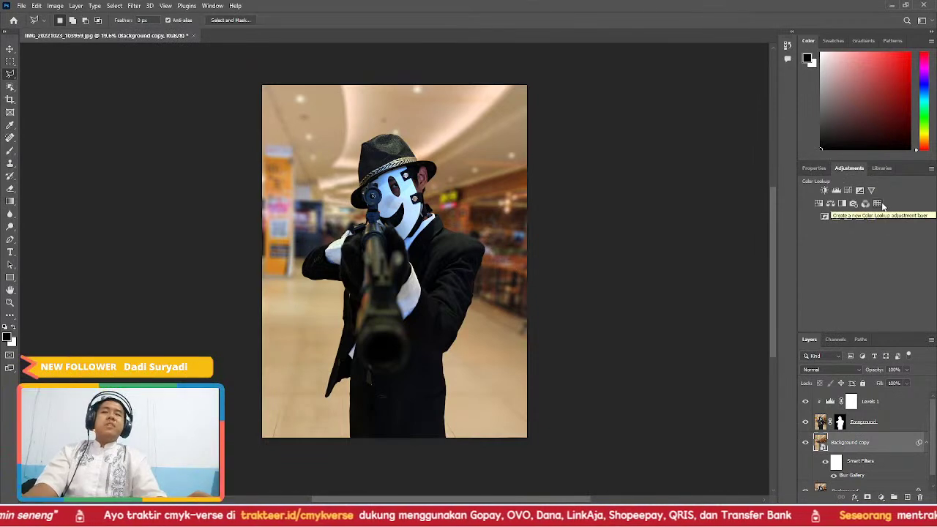
{"action": "left_click", "coordinate": [878, 204]}
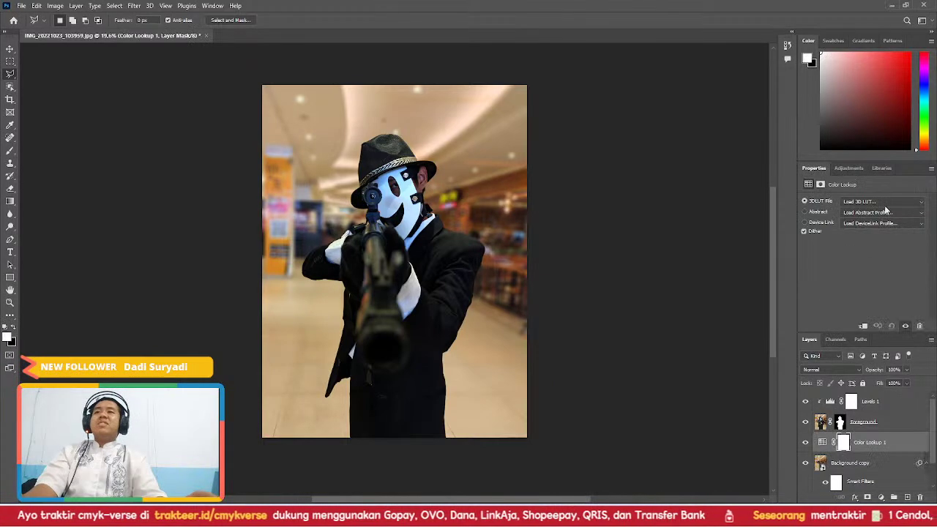
- Try the Crisp_Warm.look, EdgyAmber.3DL and FoggyNight.3DL 3D LUTs on the Color Lookup layer
{"action": "left_click", "coordinate": [879, 200]}
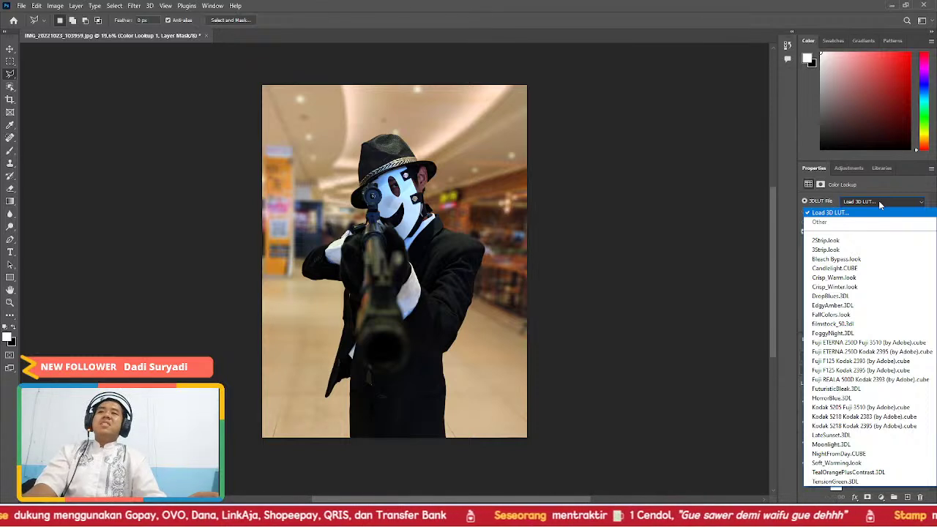
{"action": "left_click", "coordinate": [869, 279]}
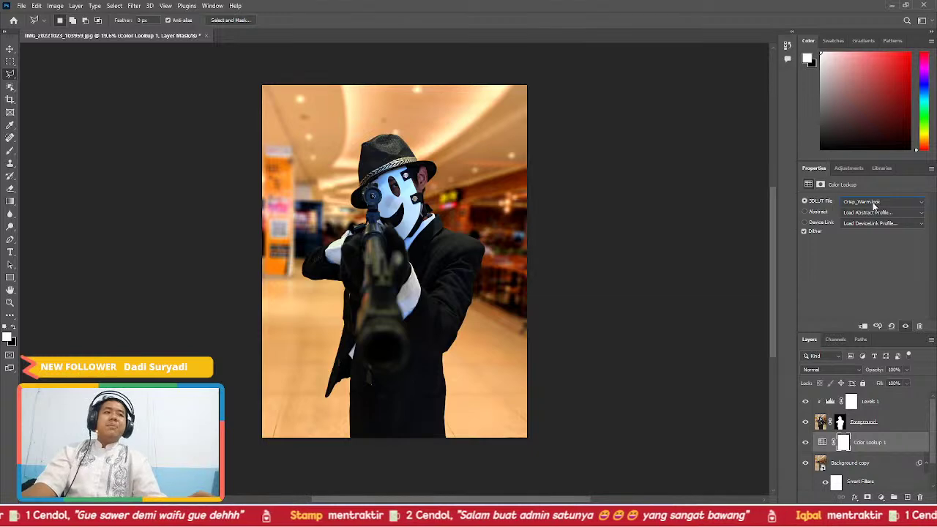
{"action": "left_click", "coordinate": [874, 202]}
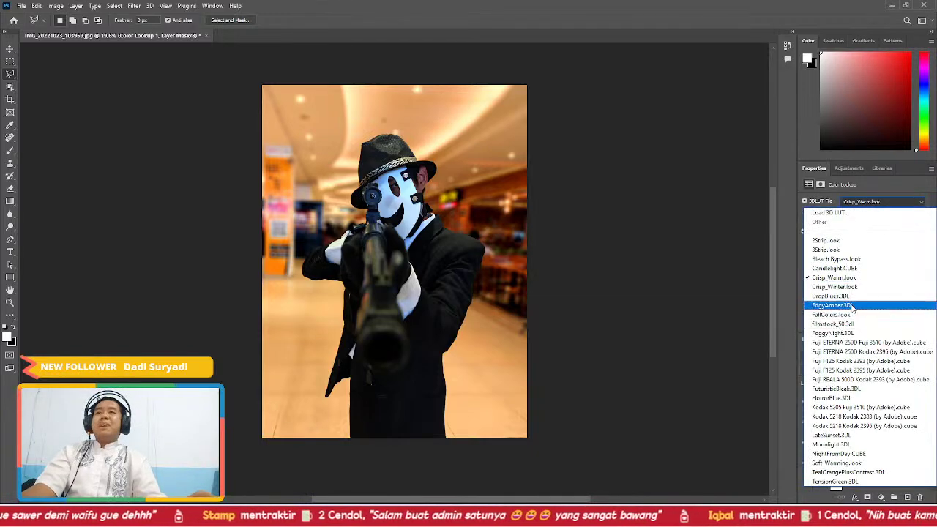
{"action": "left_click", "coordinate": [851, 306]}
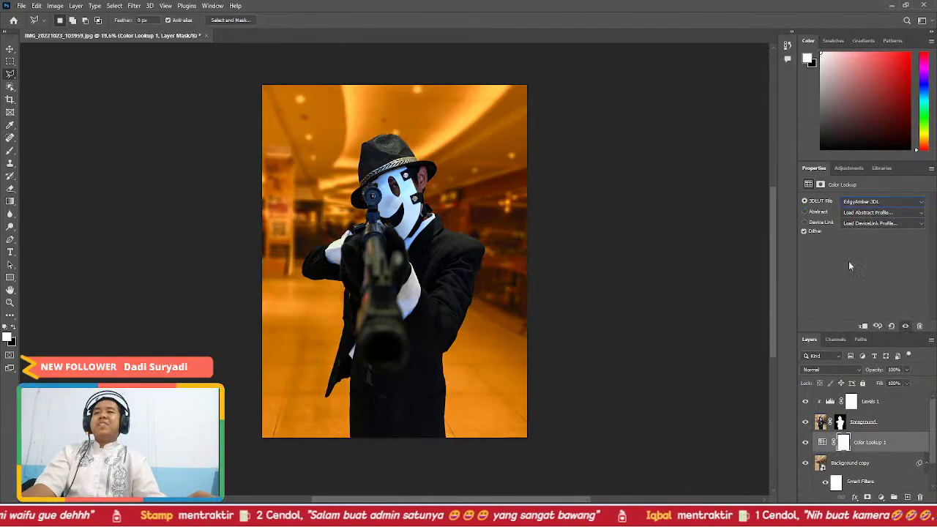
{"action": "left_click", "coordinate": [871, 203]}
{"action": "left_click", "coordinate": [877, 328]}
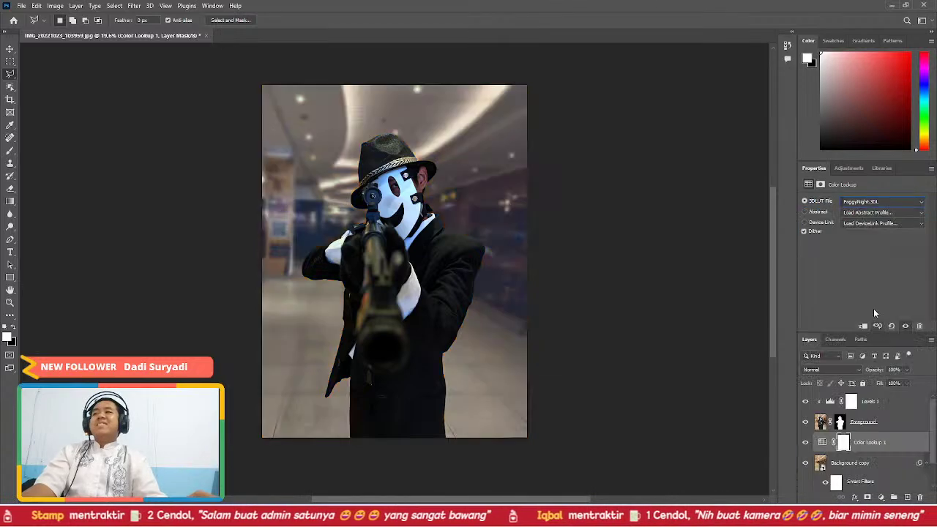
- Try the FuturisticBleak.3DL, Moonlight.3DL and LateSunset.3DL 3D LUTs on the Color Lookup layer
{"action": "left_click", "coordinate": [873, 203]}
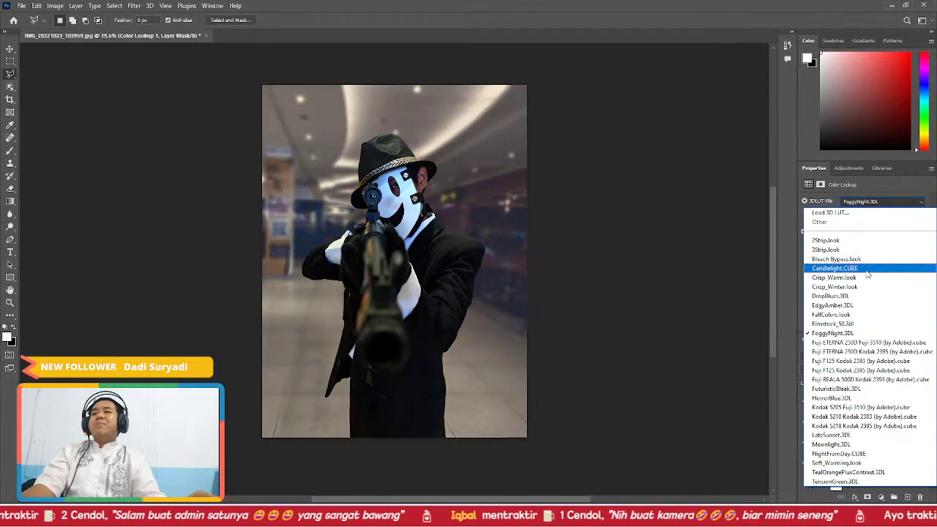
{"action": "left_click", "coordinate": [864, 389]}
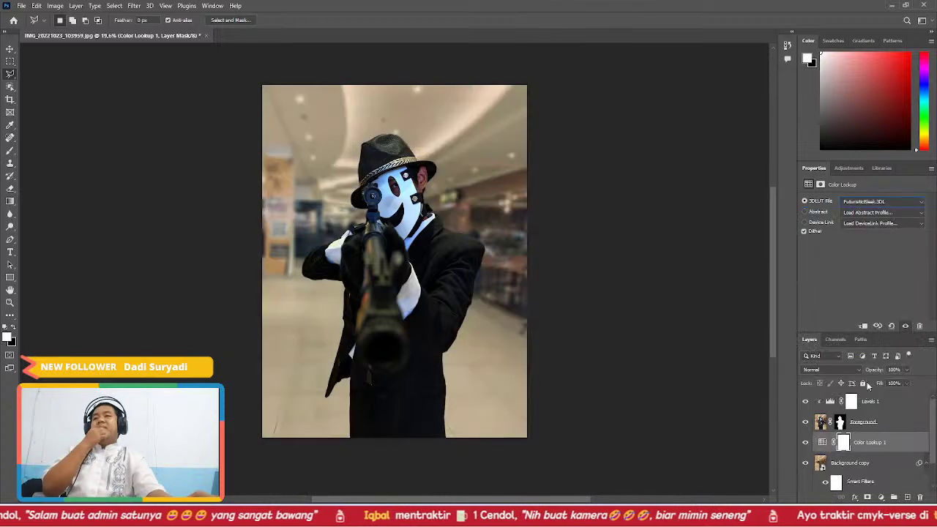
{"action": "left_click", "coordinate": [884, 202]}
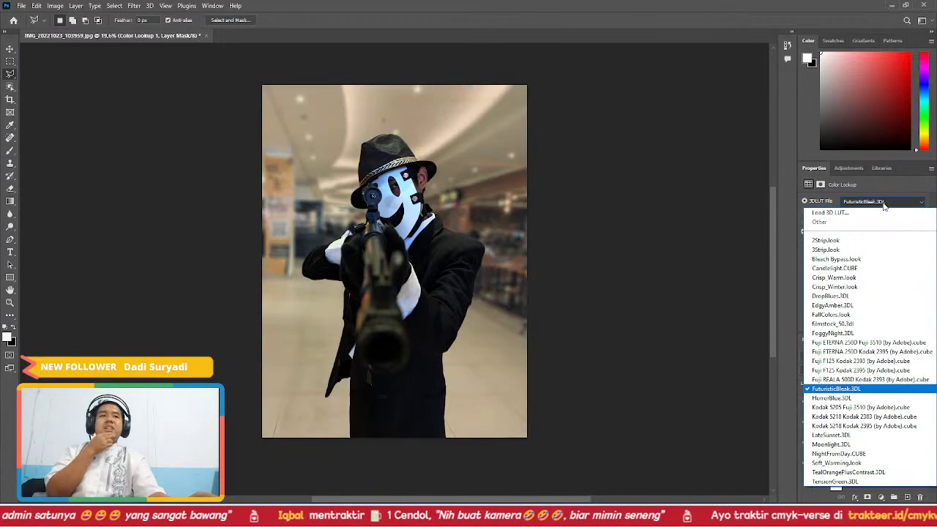
{"action": "left_click", "coordinate": [861, 444]}
{"action": "left_click", "coordinate": [881, 203]}
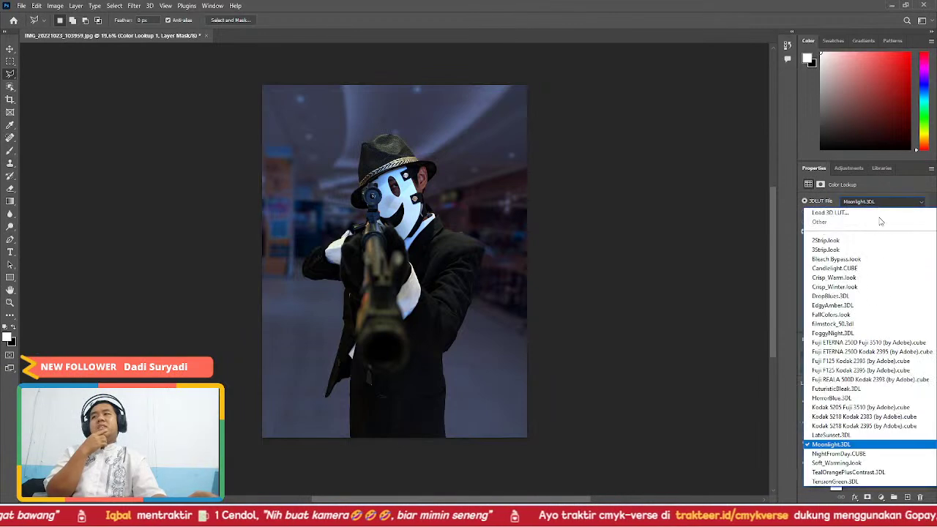
{"action": "left_click", "coordinate": [867, 434]}
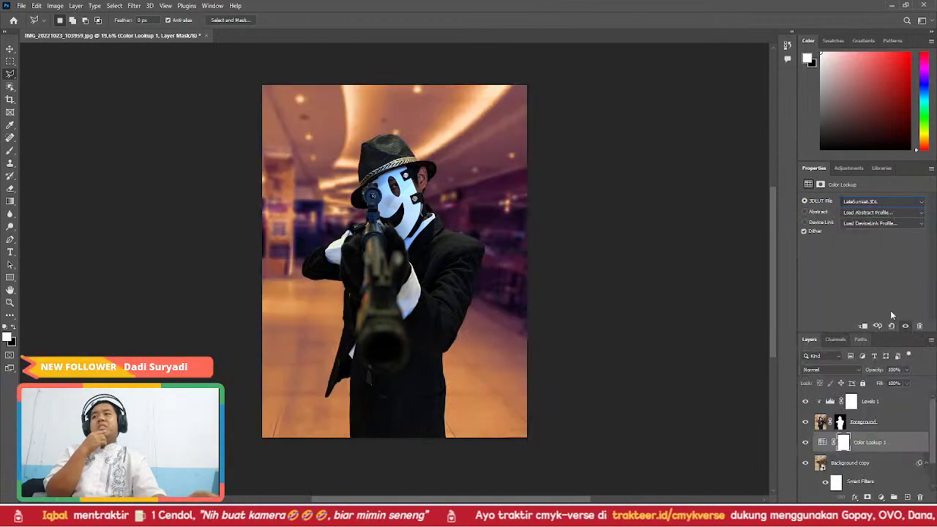
- Try the NightFromDay.CUBE, Soft_Warming.look and TealOrangePlusContrast.3DL 3D LUTs on the Color Lookup layer
{"action": "left_click", "coordinate": [890, 206]}
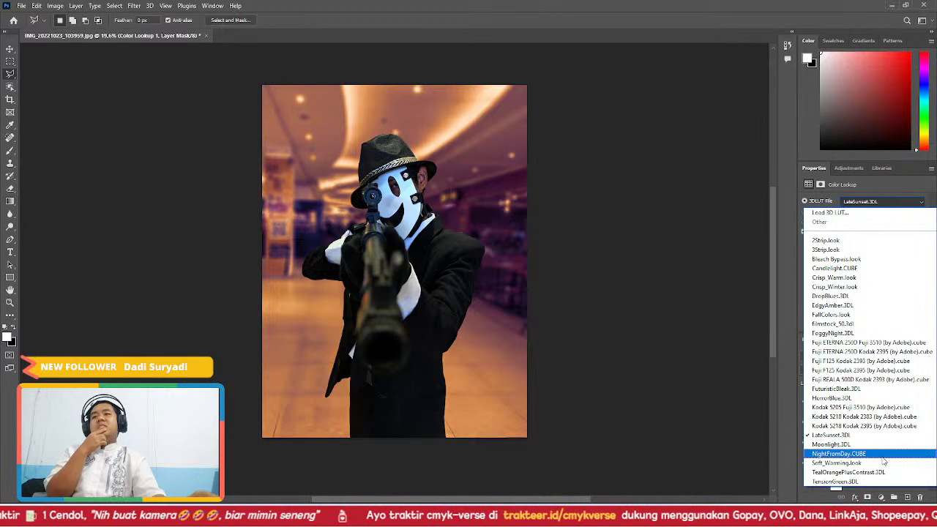
{"action": "left_click", "coordinate": [849, 454]}
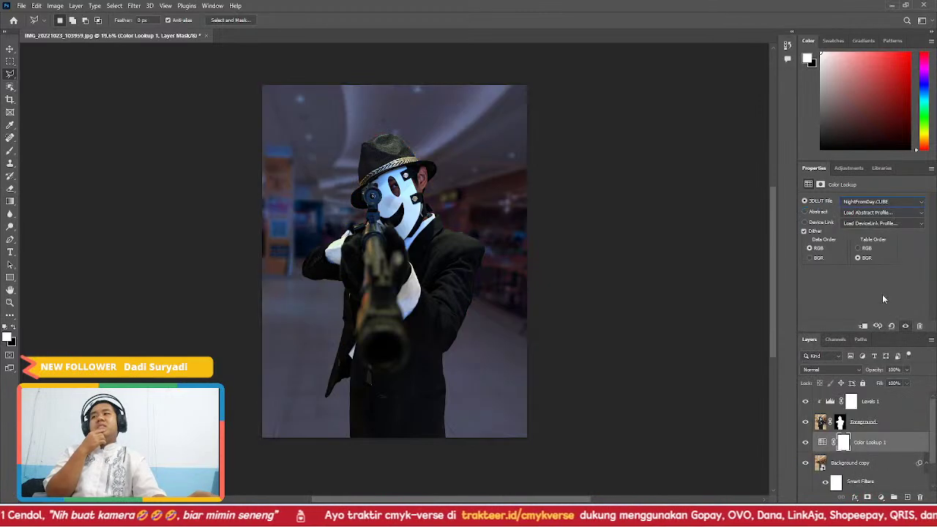
{"action": "left_click", "coordinate": [871, 205]}
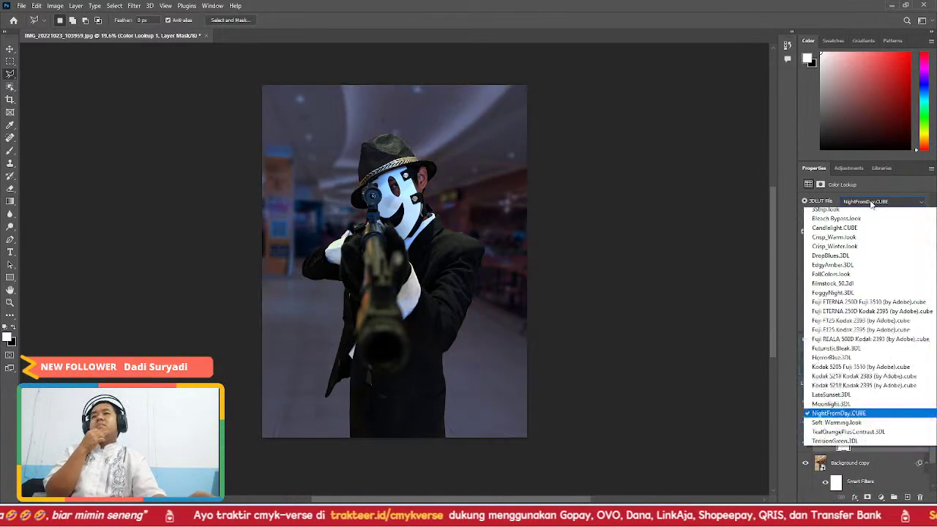
{"action": "left_click", "coordinate": [902, 465]}
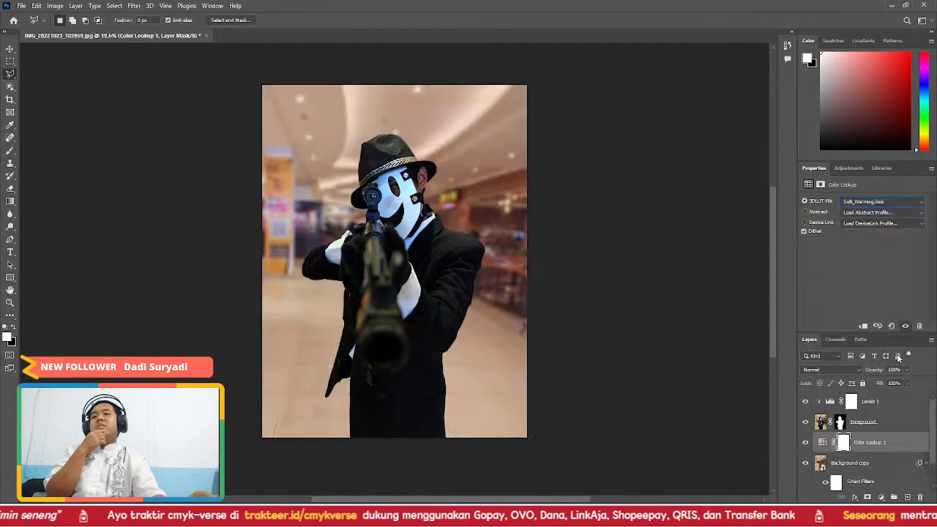
{"action": "left_click", "coordinate": [881, 202]}
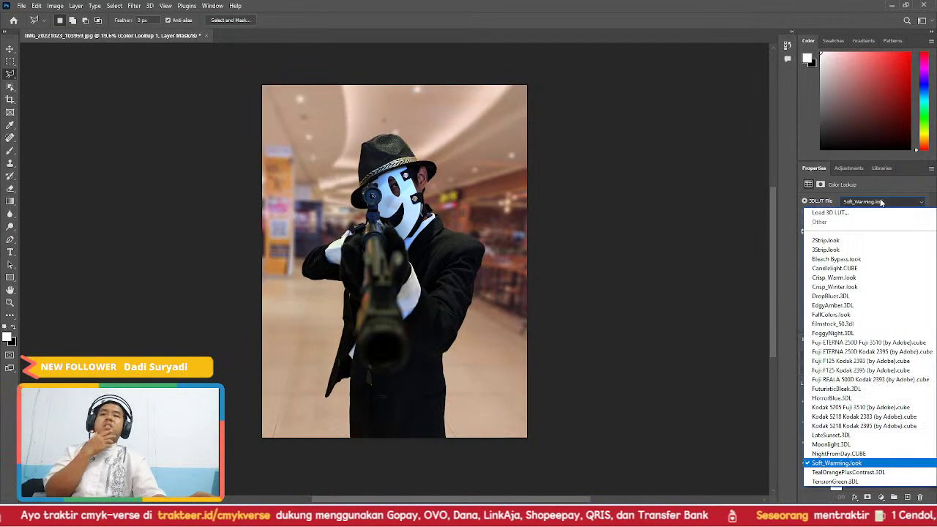
{"action": "left_click", "coordinate": [849, 472]}
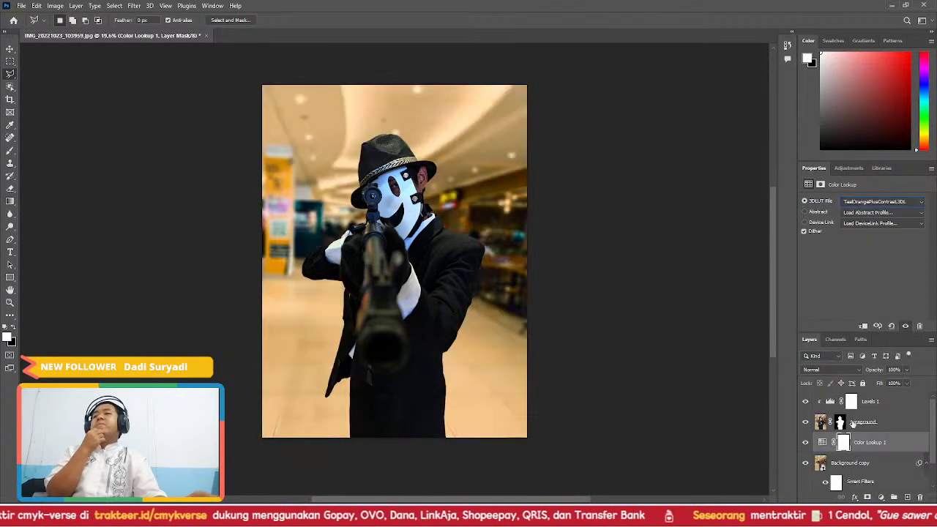
- Try the 2Strip.look, 3Strip.look and Bleach Bypass.look 3D LUTs on the Color Lookup layer
{"action": "left_click", "coordinate": [884, 206]}
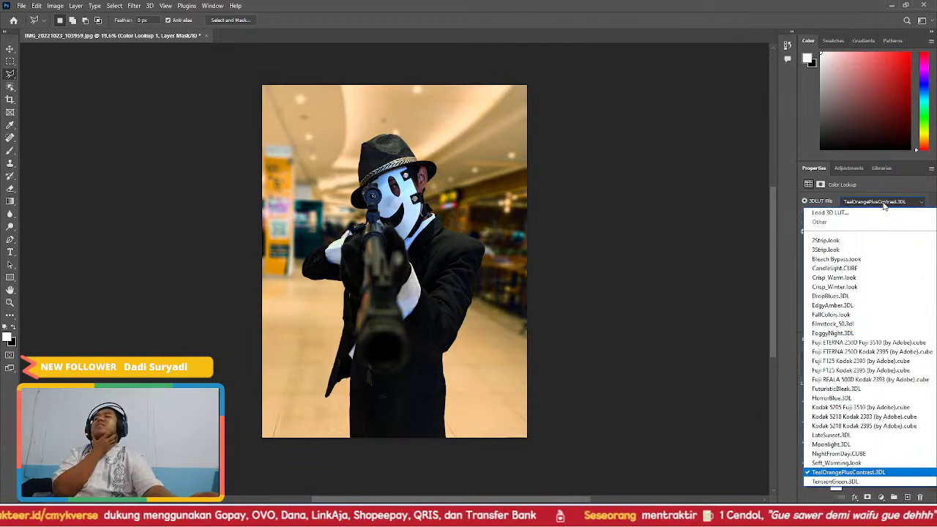
{"action": "left_click", "coordinate": [847, 242]}
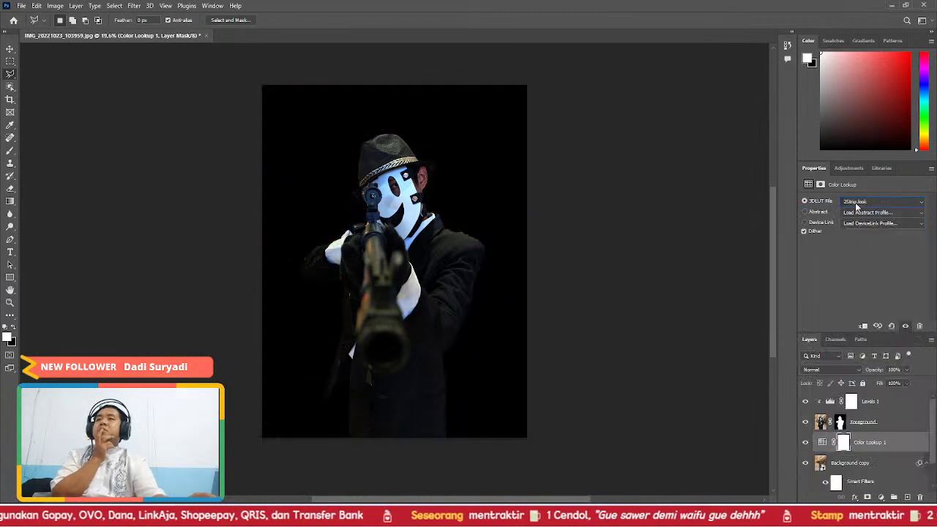
{"action": "left_click", "coordinate": [858, 205]}
{"action": "left_click", "coordinate": [860, 251]}
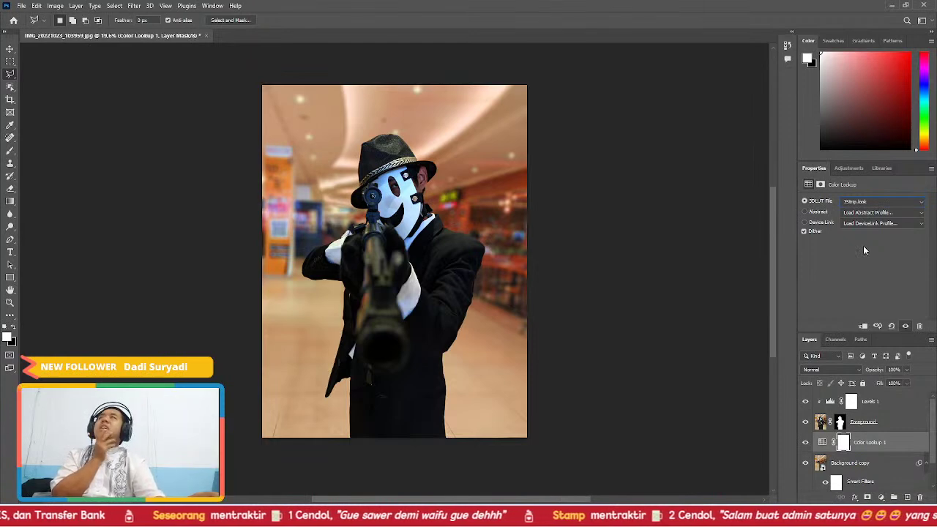
{"action": "left_click", "coordinate": [904, 203]}
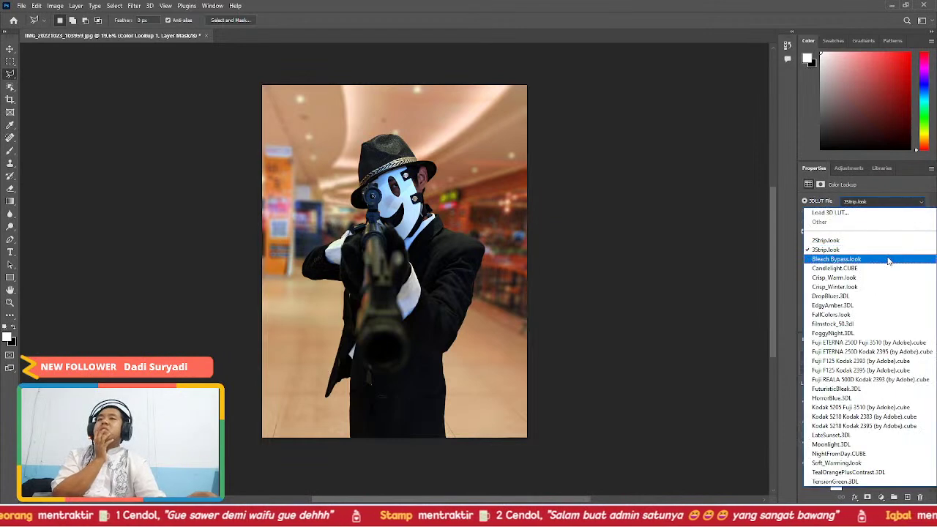
{"action": "left_click", "coordinate": [882, 260]}
- Try the Candlelight.CUBE, Crisp_Warm.look, Crisp_Winter.look and DropBlues.3DL 3D LUTs on the Color Lookup layer
{"action": "left_click", "coordinate": [883, 204]}
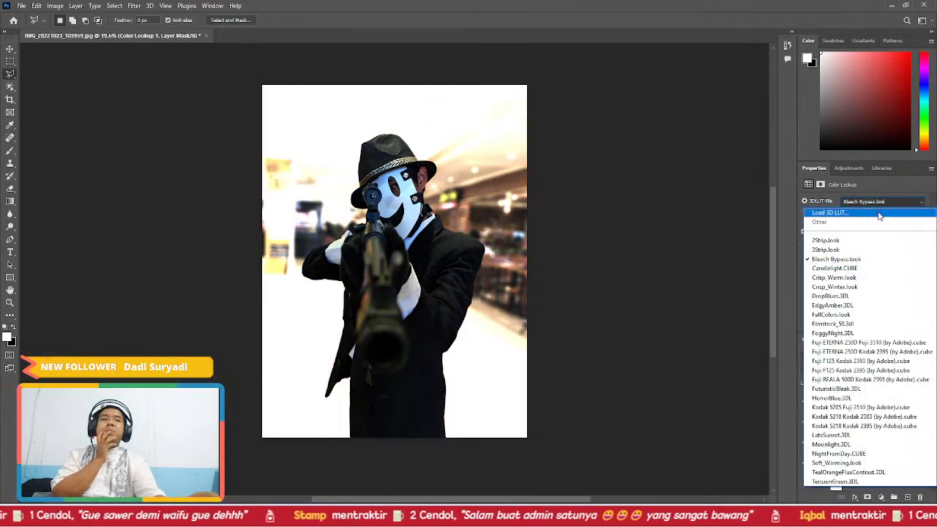
{"action": "left_click", "coordinate": [864, 268]}
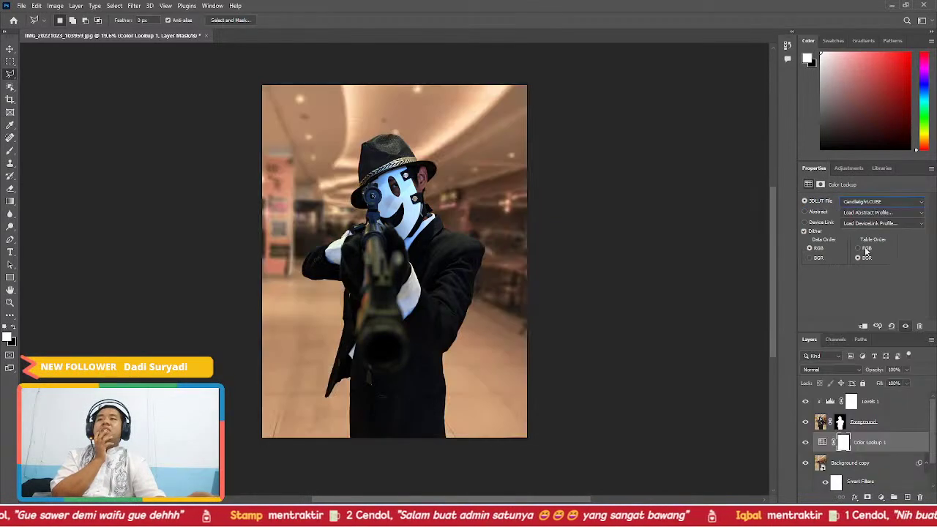
{"action": "left_click", "coordinate": [873, 201]}
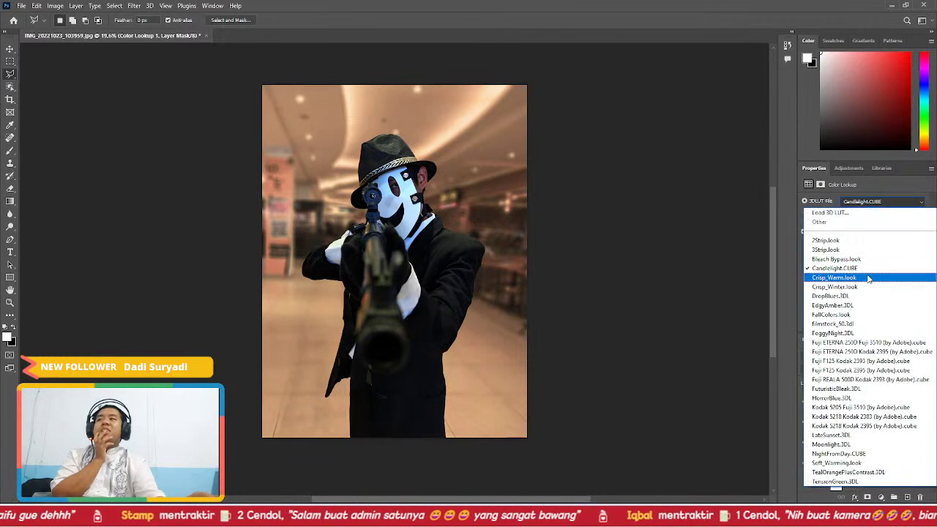
{"action": "left_click", "coordinate": [869, 278]}
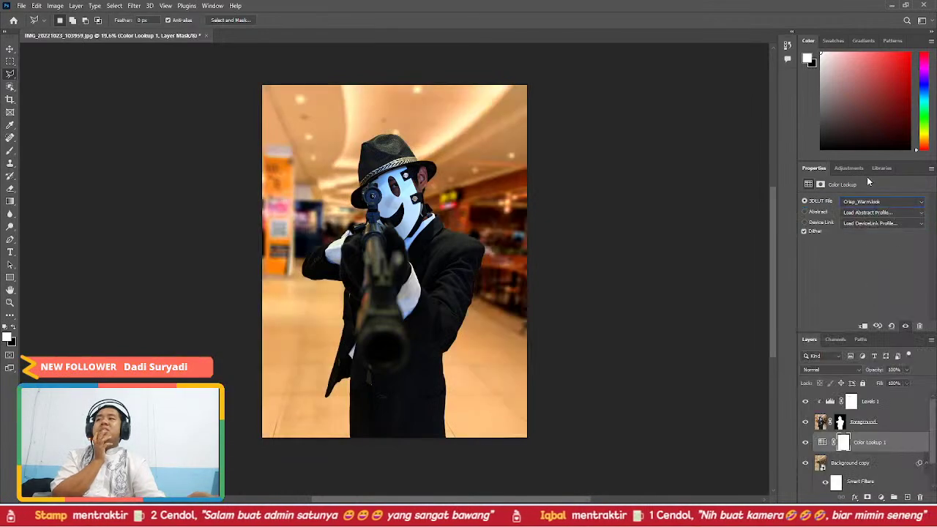
{"action": "left_click", "coordinate": [876, 204]}
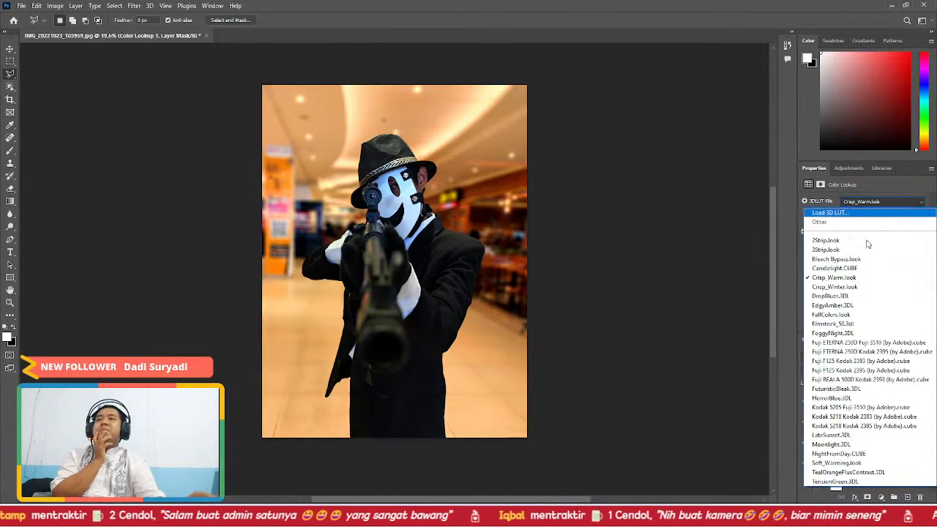
{"action": "left_click", "coordinate": [864, 287]}
{"action": "left_click", "coordinate": [872, 203]}
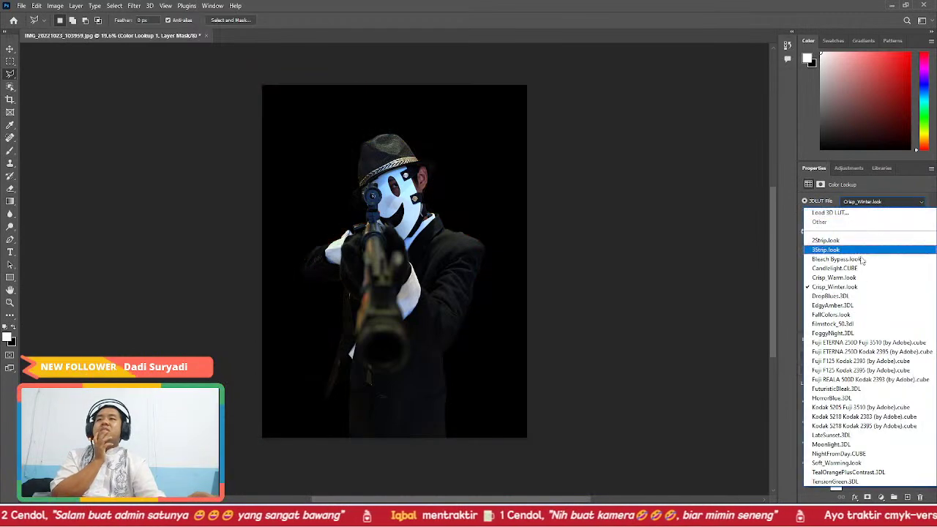
{"action": "left_click", "coordinate": [858, 298]}
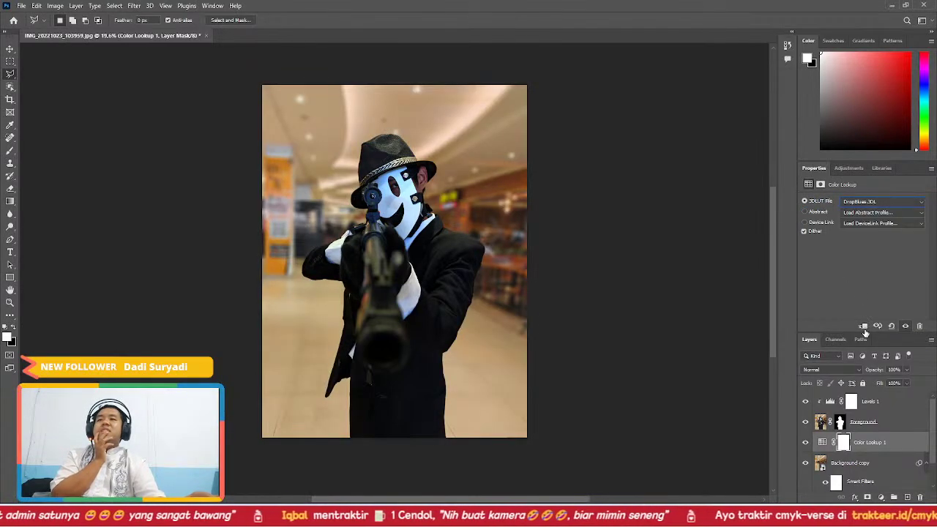
- Clip the Color Lookup layer to the Background copy layer and compare the Crisp_Winter.look and DropBlues.3DL 3D LUTs on it
{"action": "left_click", "coordinate": [864, 328]}
{"action": "left_click", "coordinate": [859, 204]}
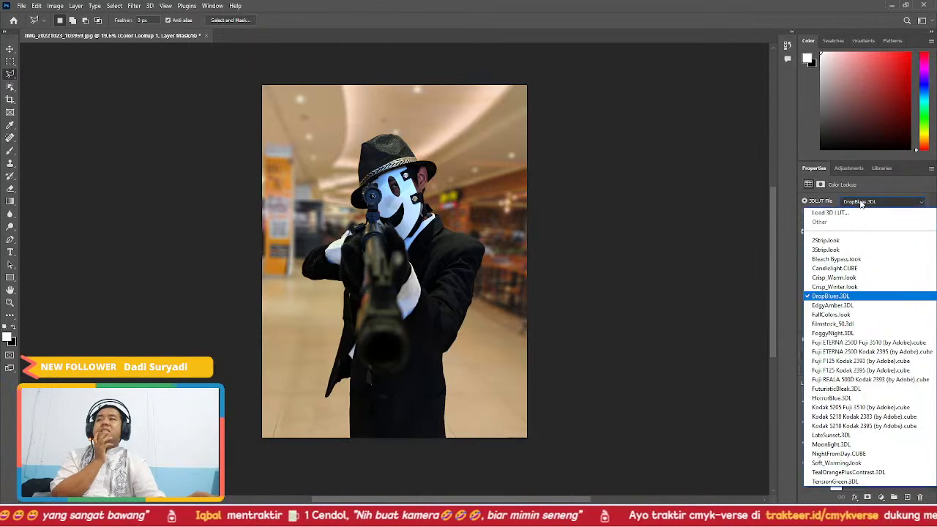
{"action": "left_click", "coordinate": [864, 286]}
{"action": "left_click", "coordinate": [878, 204]}
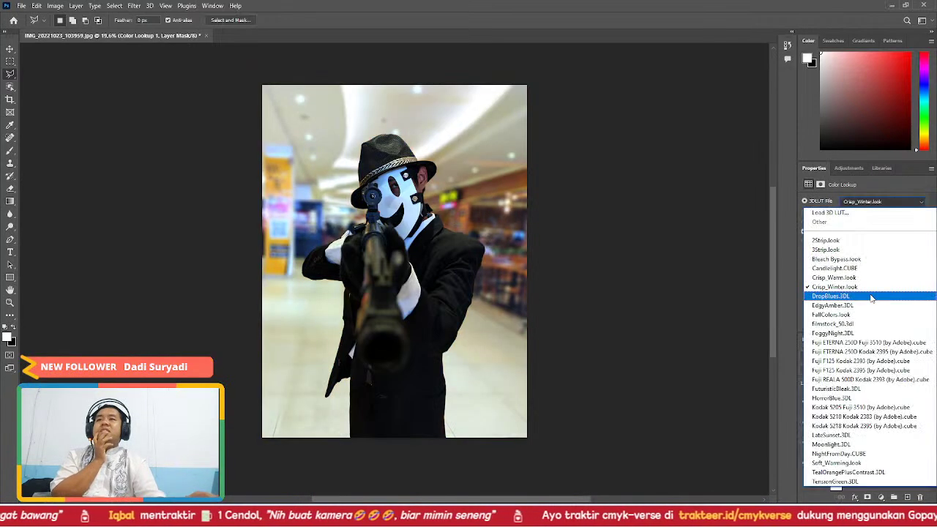
{"action": "left_click", "coordinate": [874, 298]}
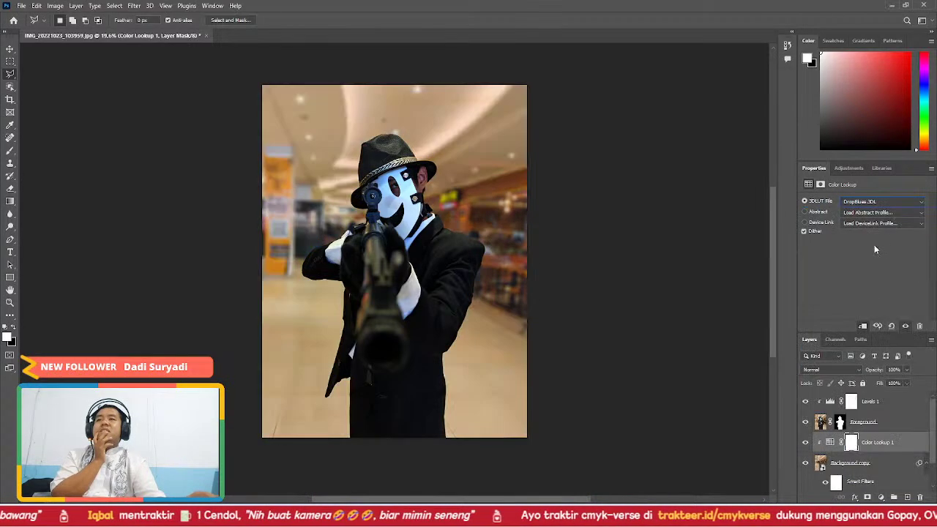
{"action": "left_click", "coordinate": [871, 203]}
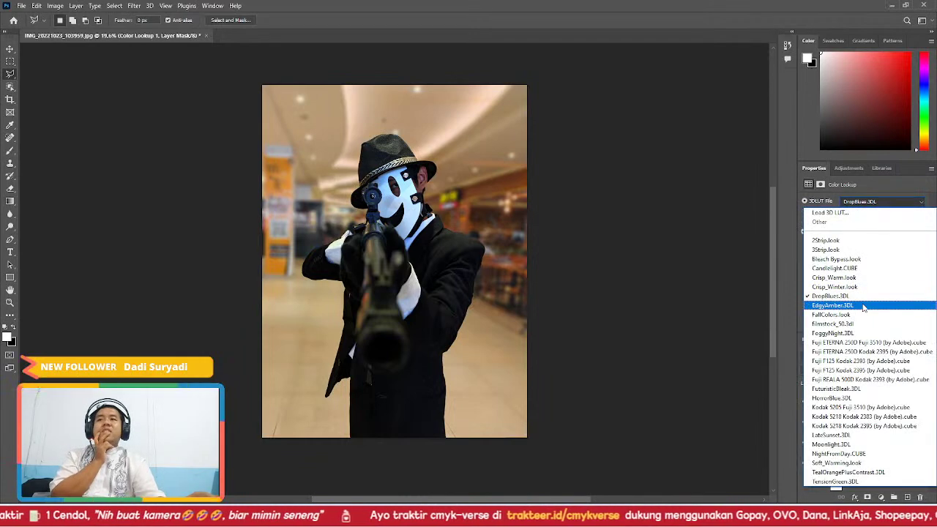